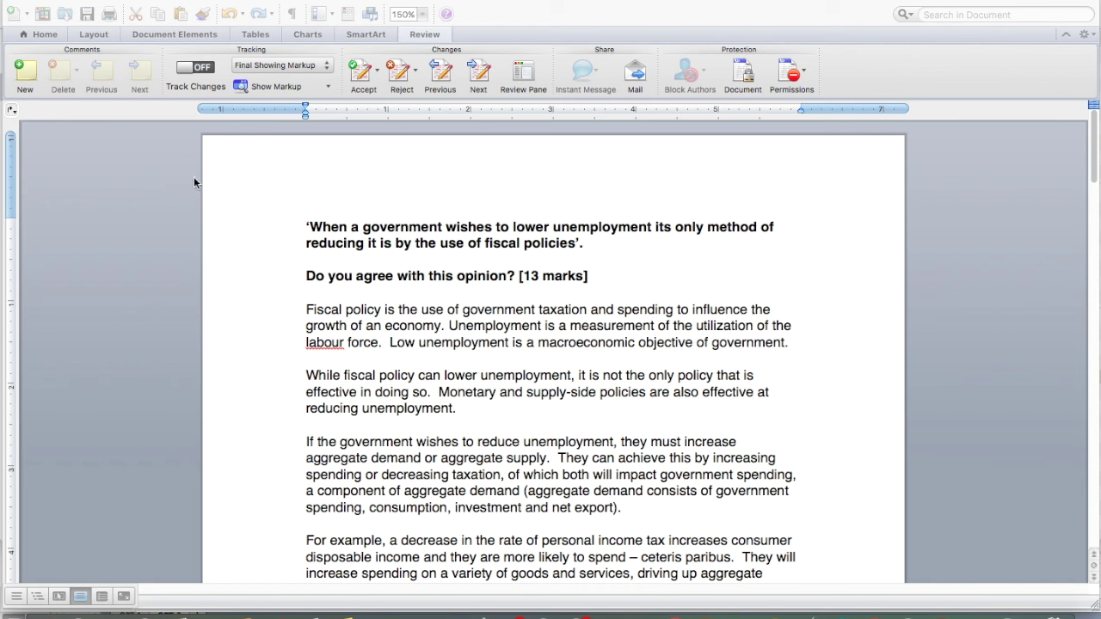
- Add a new comment on 'government' at the end of the first paragraph and zoom to 200%
left_click(307, 226)
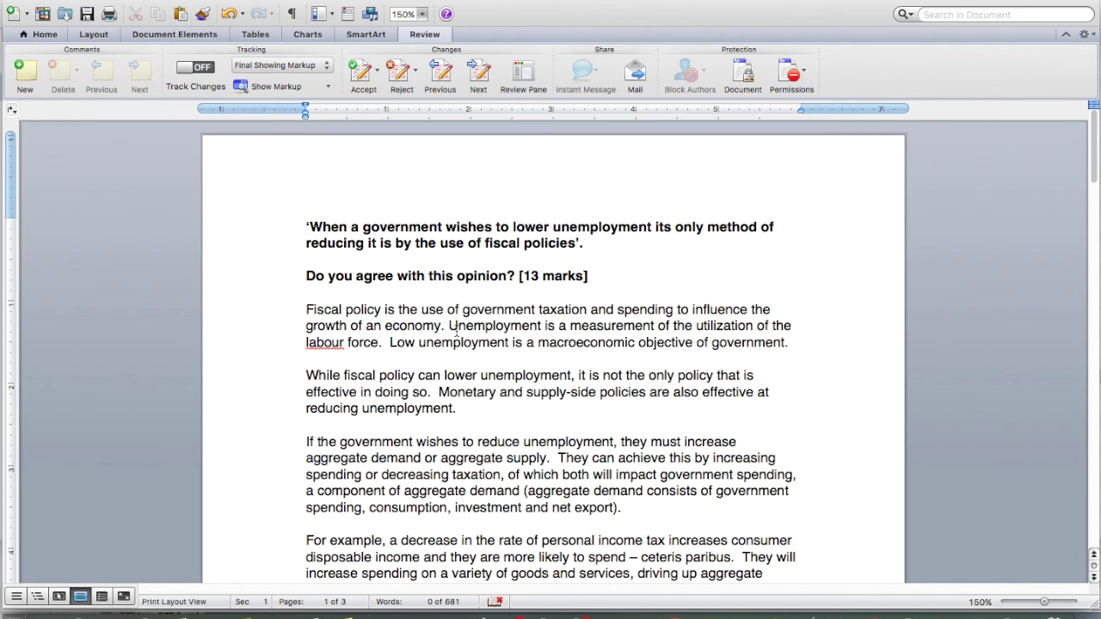
left_click(793, 342)
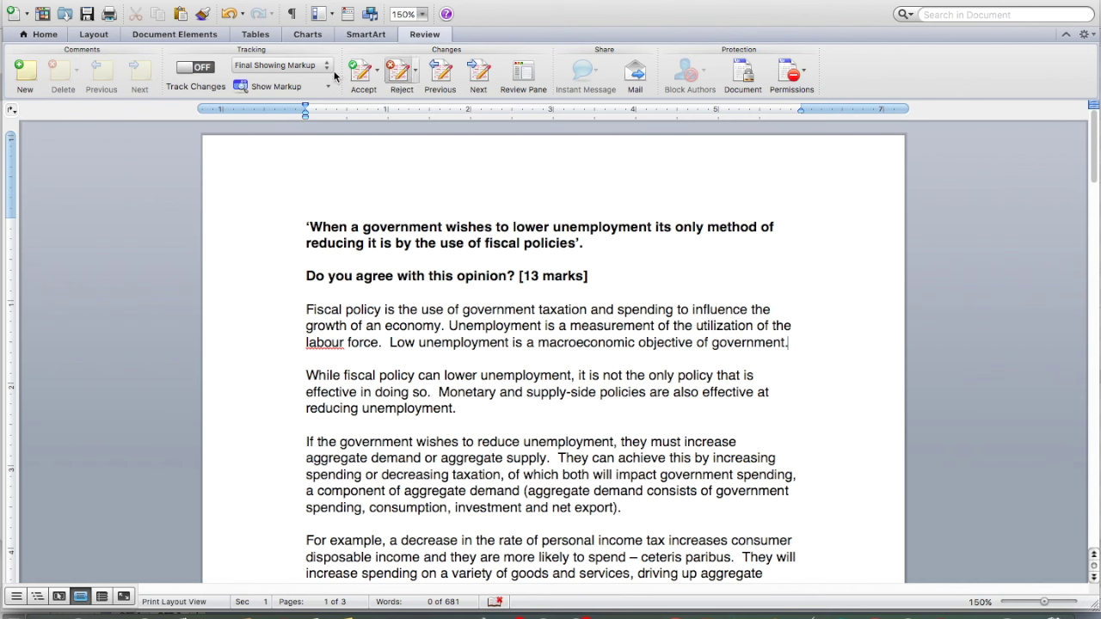
left_click(41, 76)
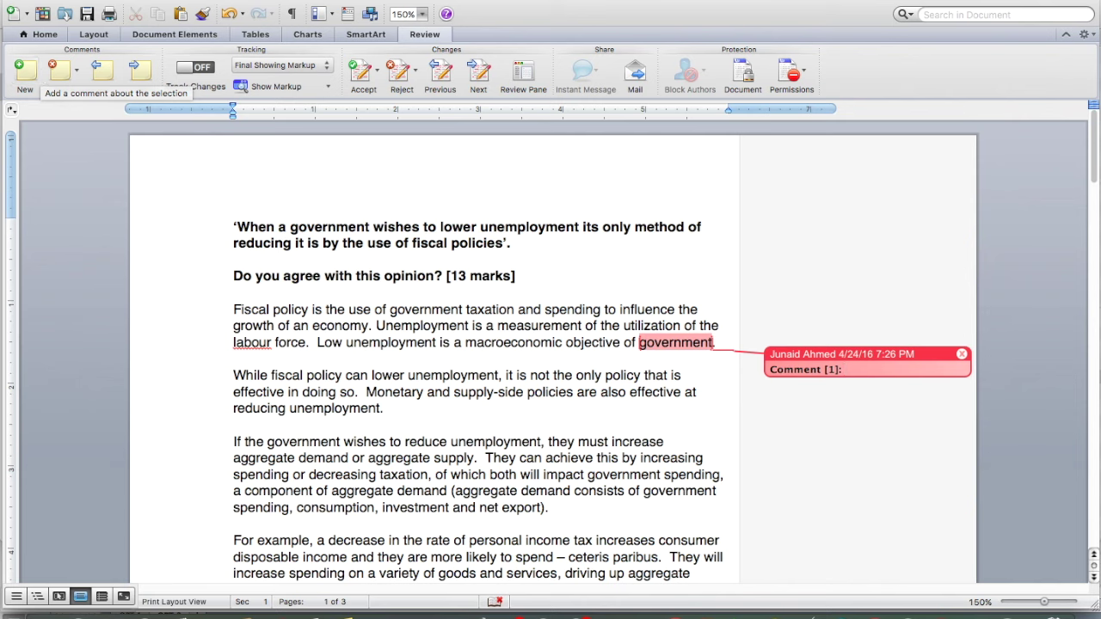
left_click(422, 13)
left_click(425, 45)
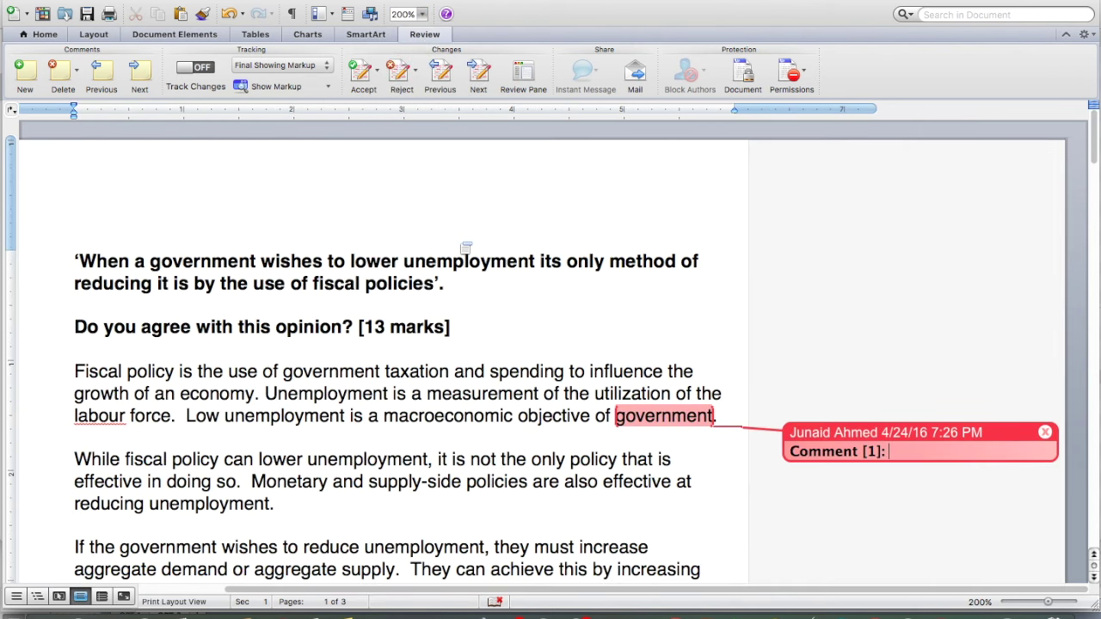
scroll(567, 291, "down", 3)
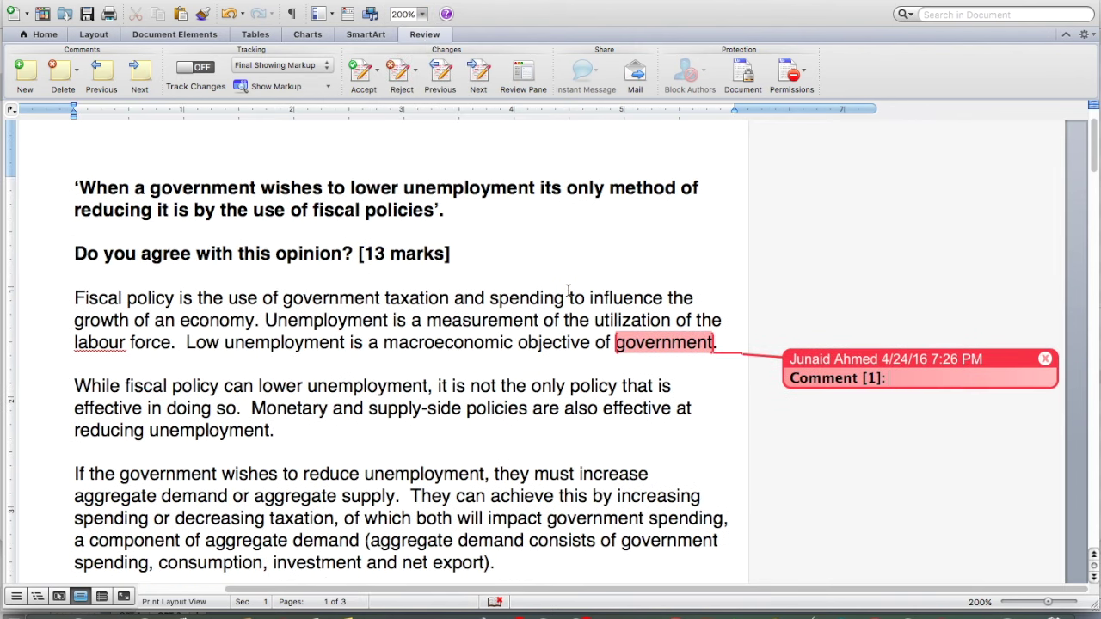
- Write the comment: 'Excellent introduction… explain them clearly. This is already achieving high level L1.'
type("Excellent int")
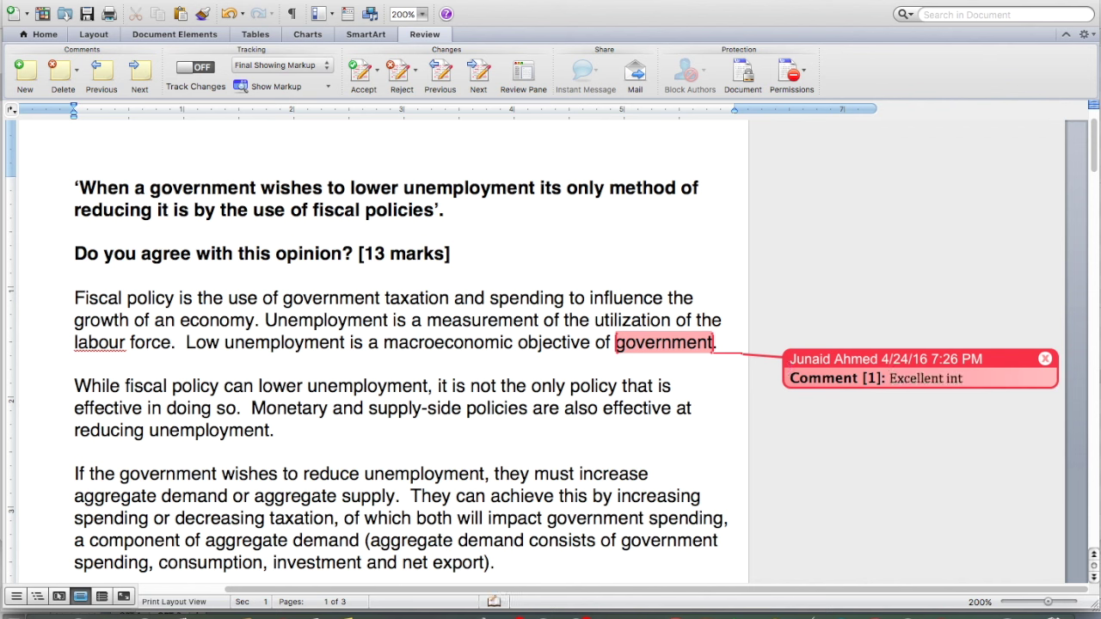
type("roduction. They ad")
key("BackSpace")
key("BackSpace")
type("introduce the")
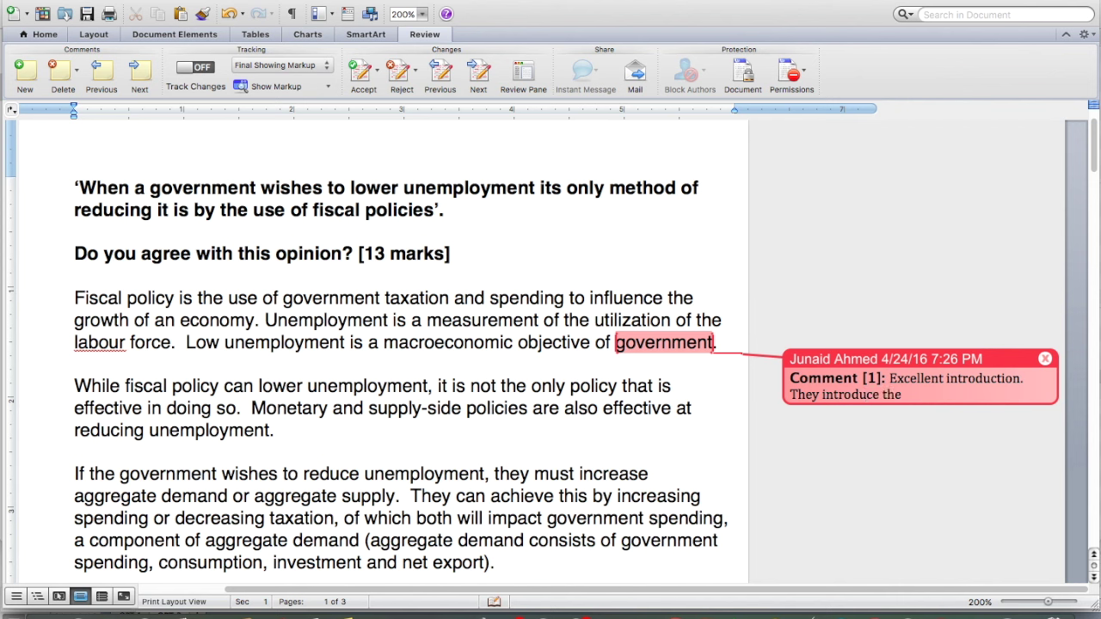
type(" key concepts and expl")
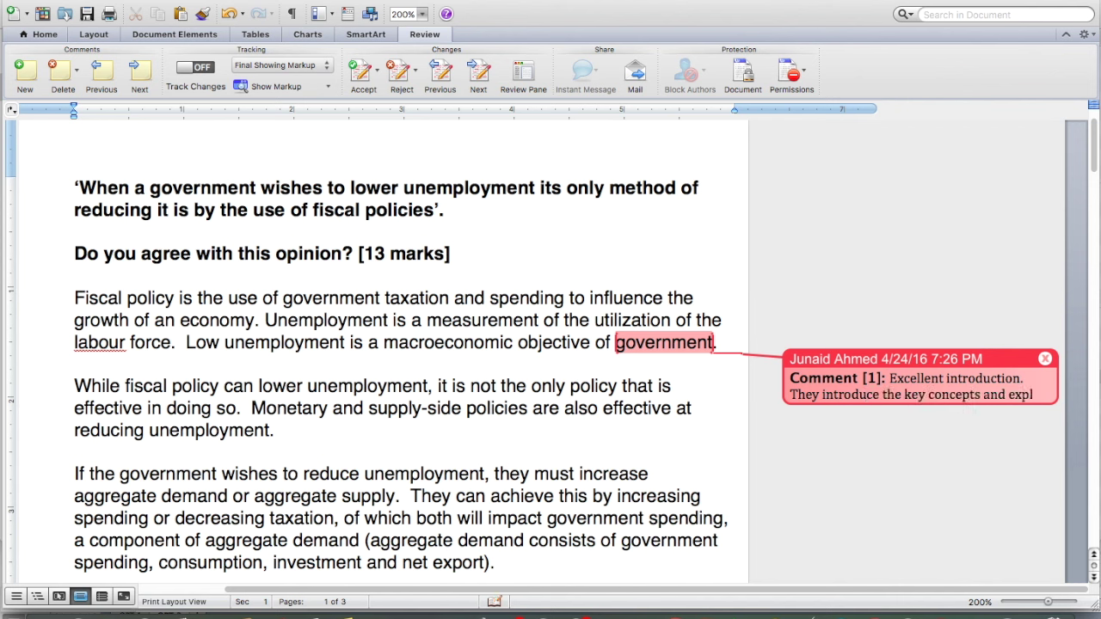
type("ain them clearly.")
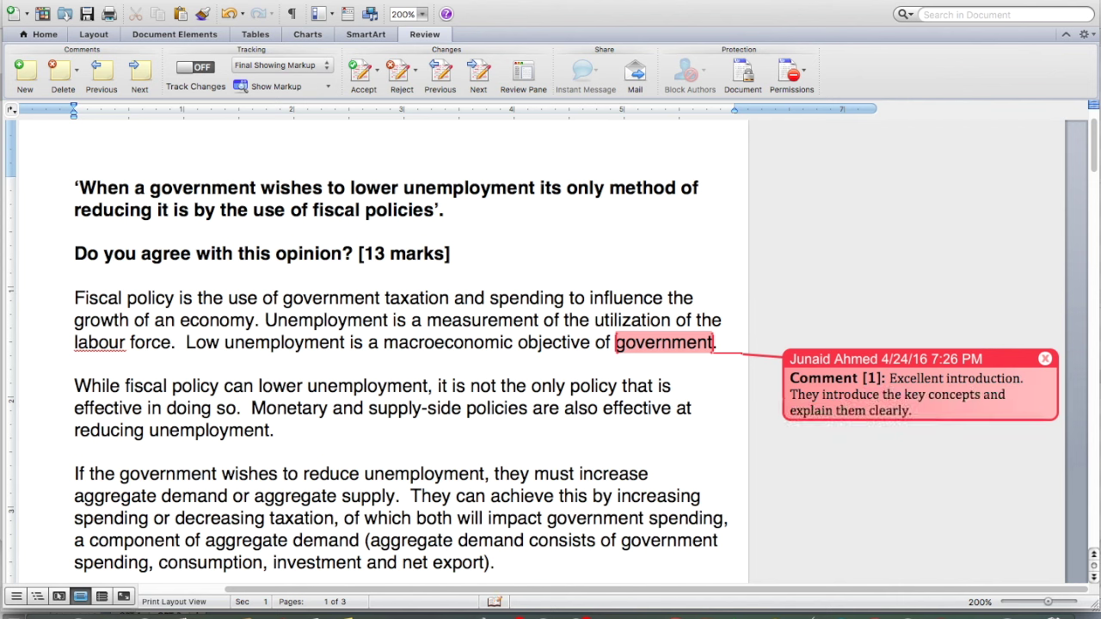
type("  Th")
key("BackSpace")
type("his is already ad")
key("BackSpace")
type("chieving high level l")
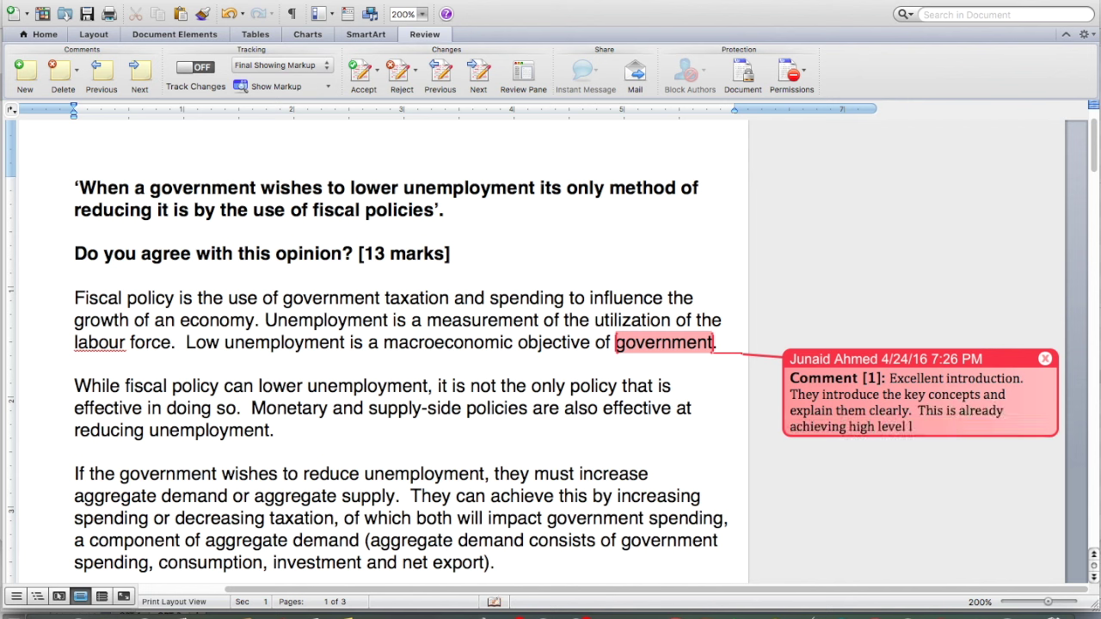
type("L1.")
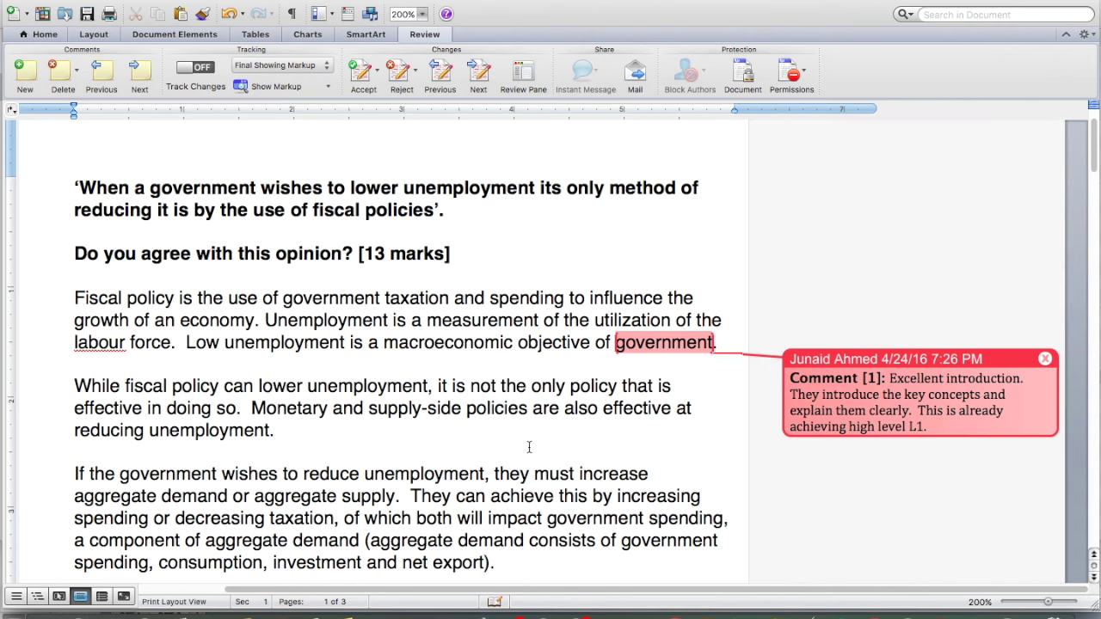
scroll(479, 387, "down", 3)
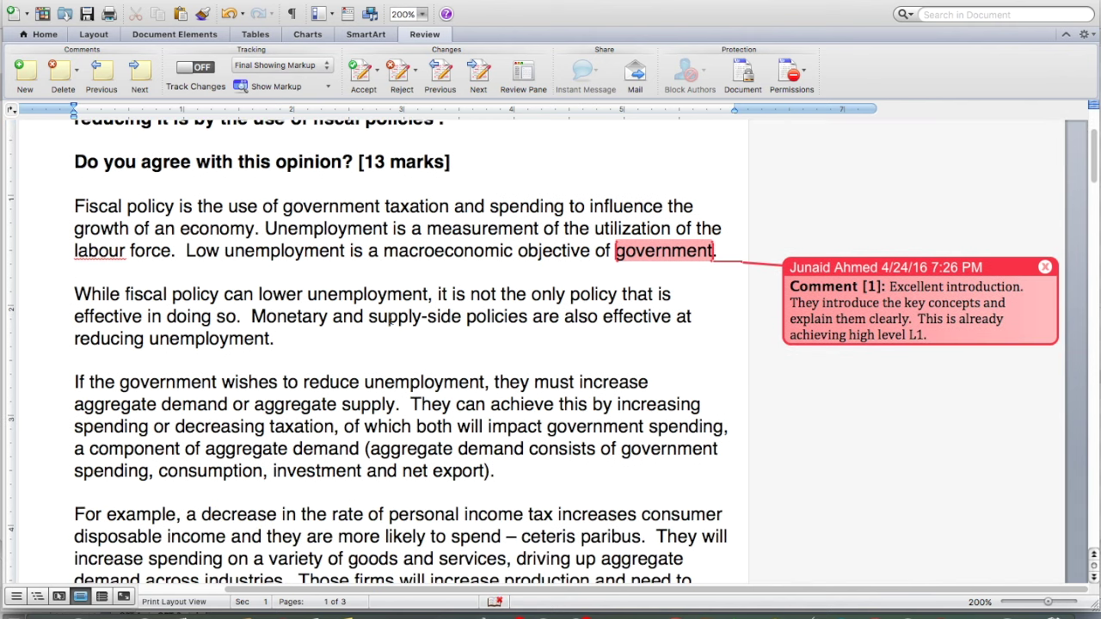
- Comment on 'unemployment': 'Good directional statement, indicating the alternatives and policies to be discussed.'
left_click(243, 317)
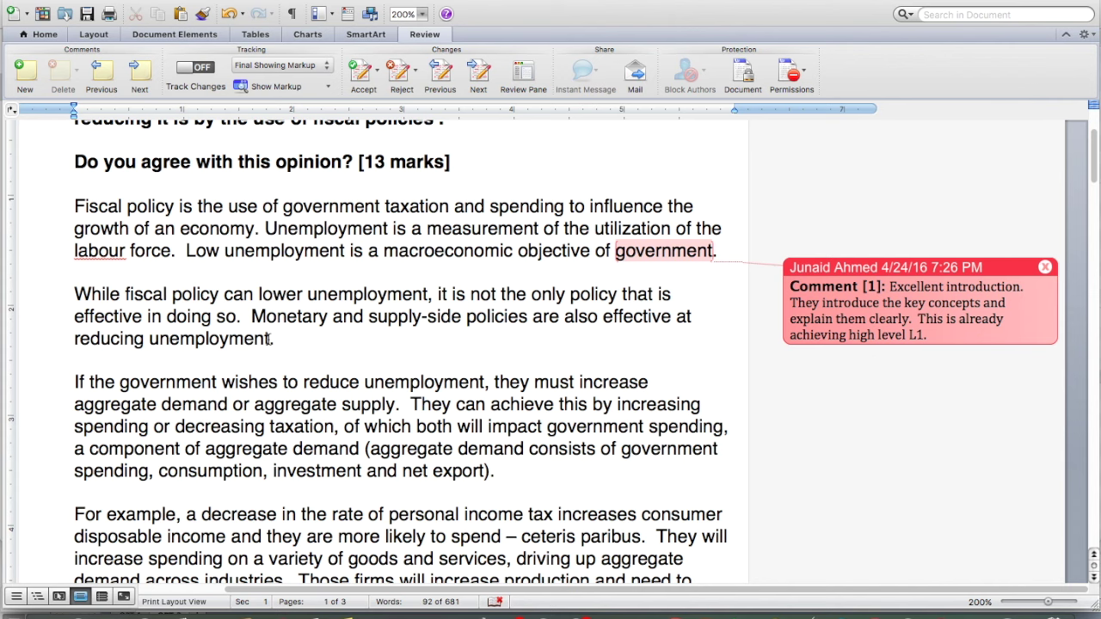
scroll(270, 339, "down", 1)
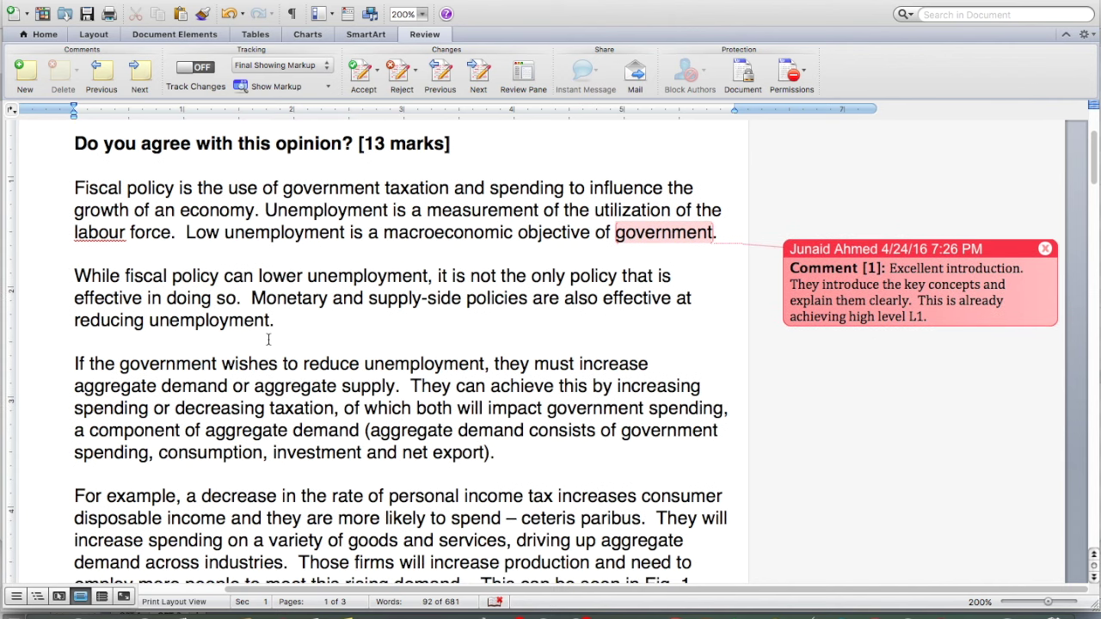
left_click(29, 83)
type("Good dir")
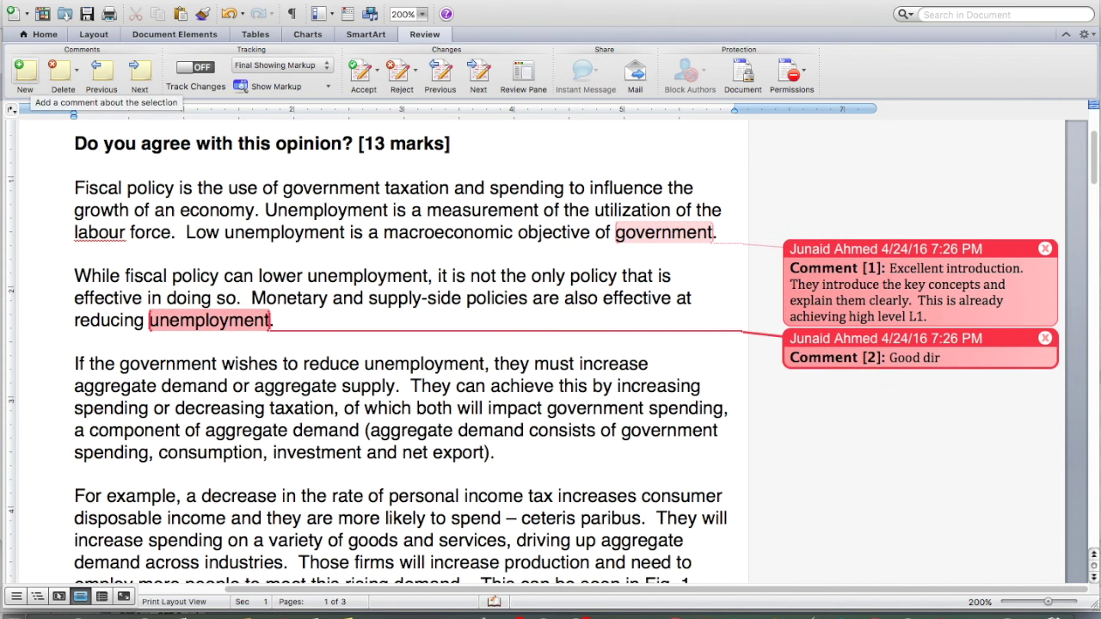
type("ectional statement, indicating the")
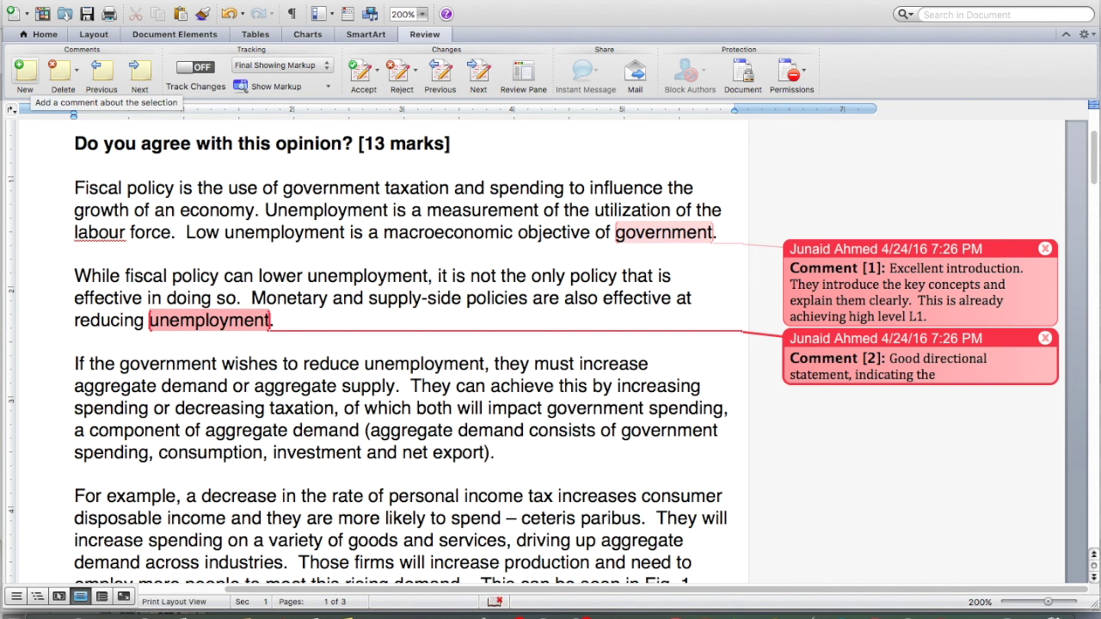
type(" alternatives and policies to be discussed.")
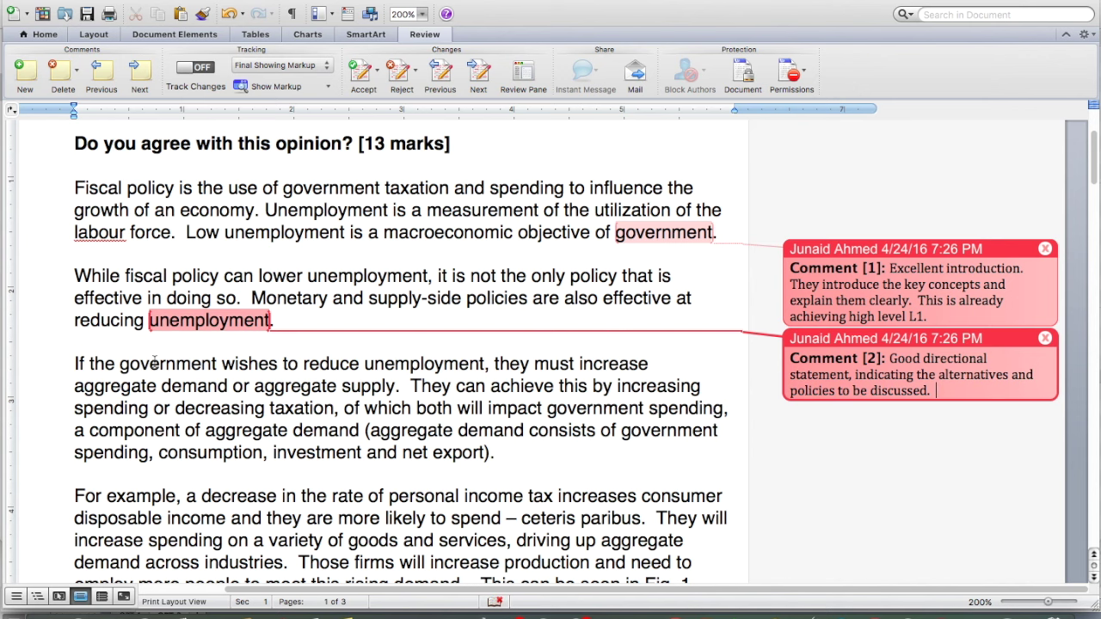
left_click(75, 364)
scroll(231, 360, "down", 3)
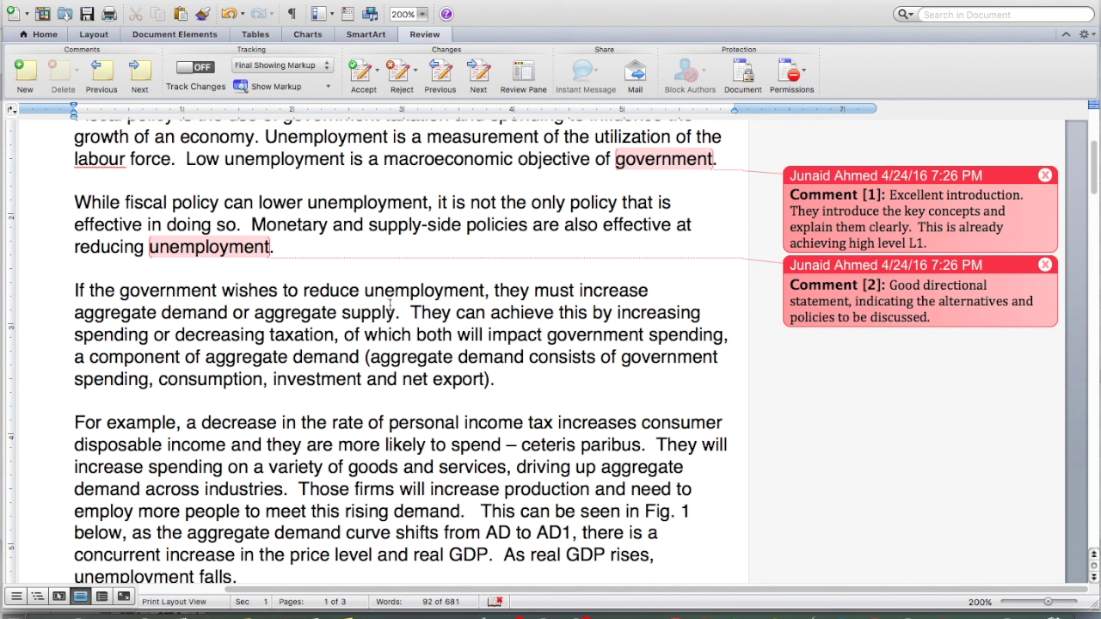
- Comment on 'export': 'L2 Explanation of how the government can reduce unemployment by targeting aggregate demand.'
left_click(394, 313)
left_click(489, 379)
left_click(25, 72)
type("L2")
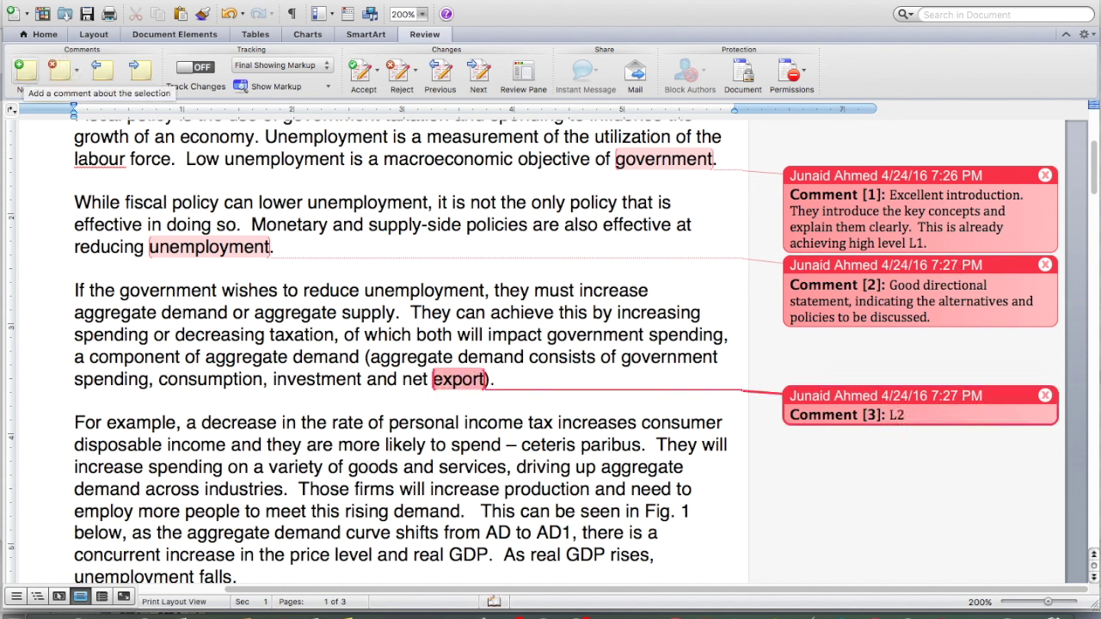
type(" Explanation of")
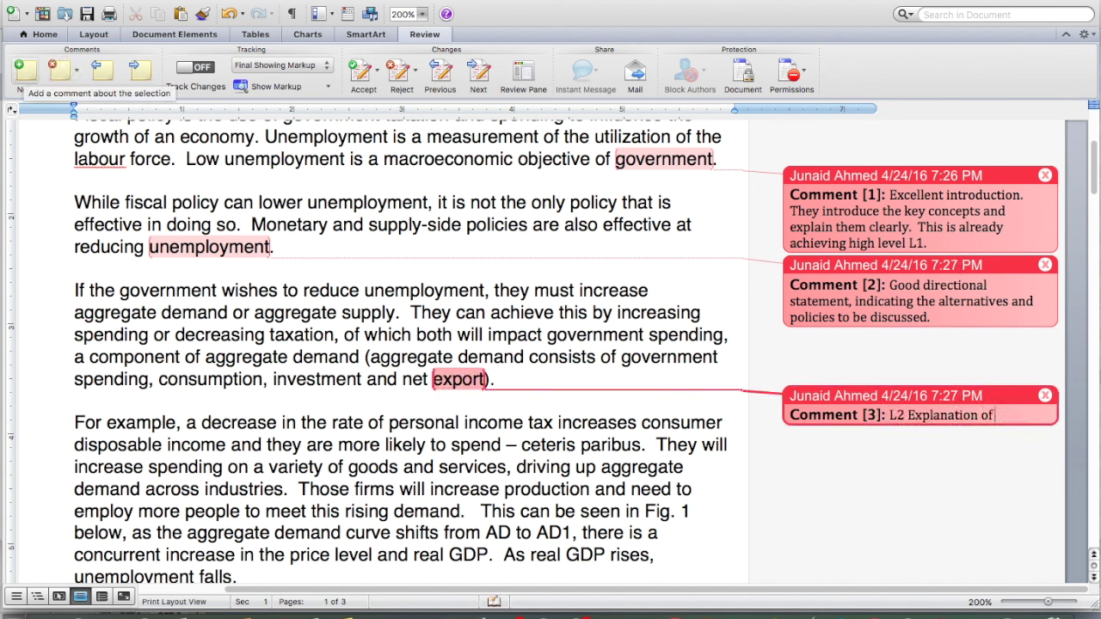
type(" how the g")
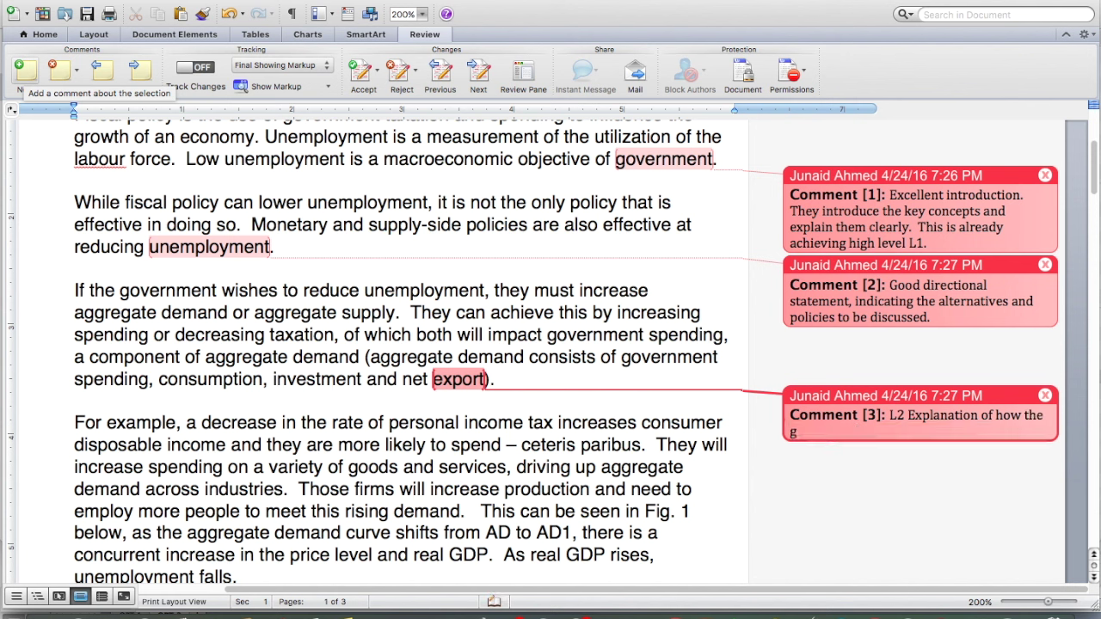
type("overnment can reduce unemployment by t")
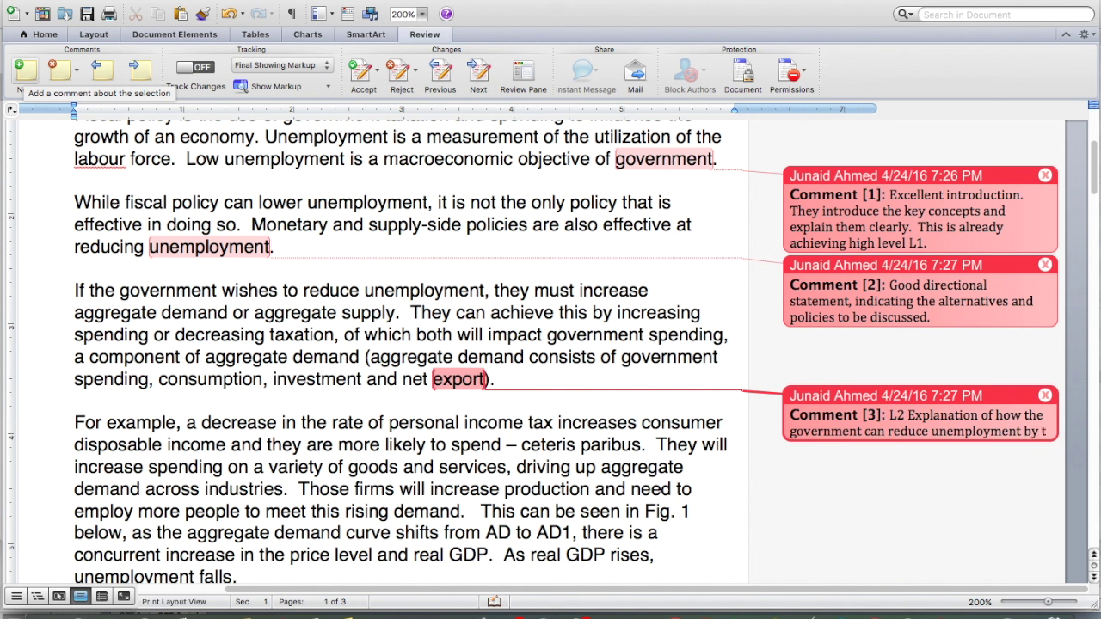
type("argeting aggregate demand.")
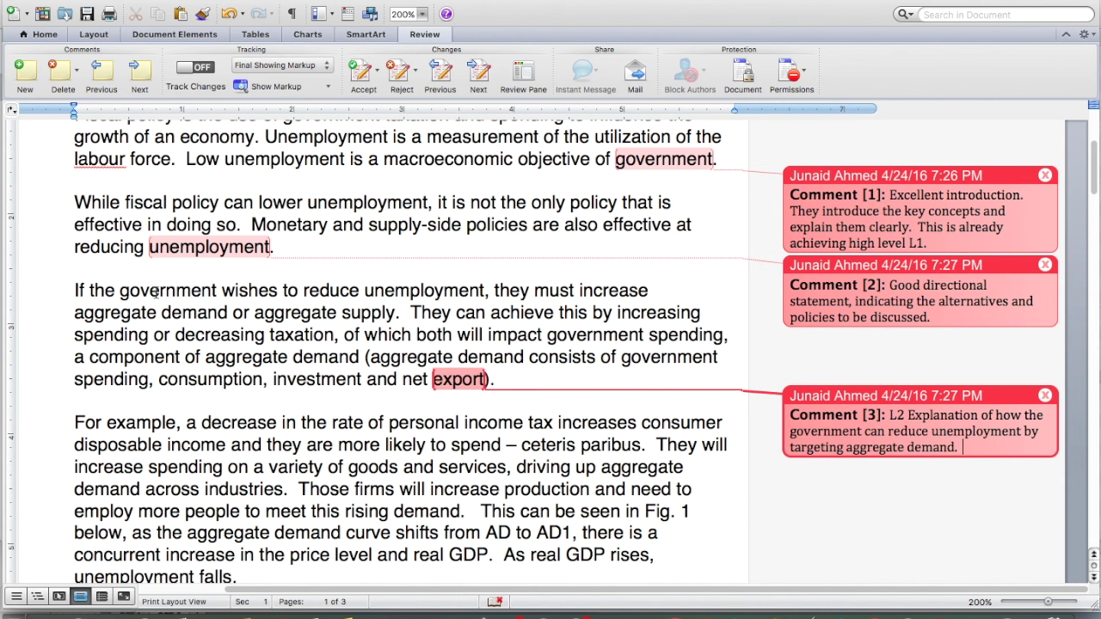
scroll(157, 292, "down", 5)
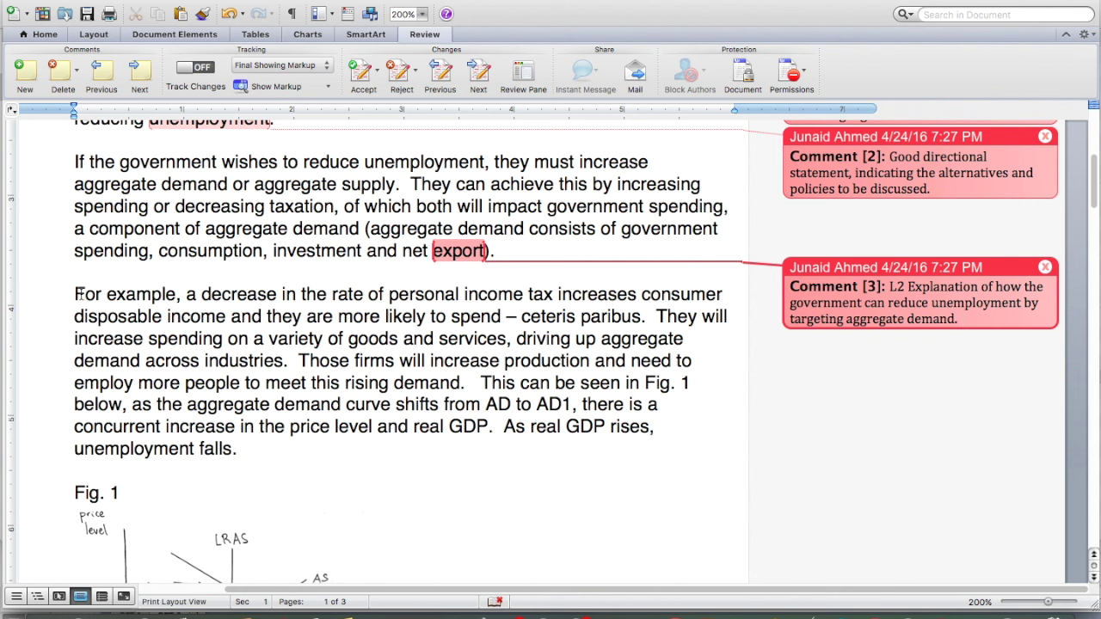
left_click(80, 293)
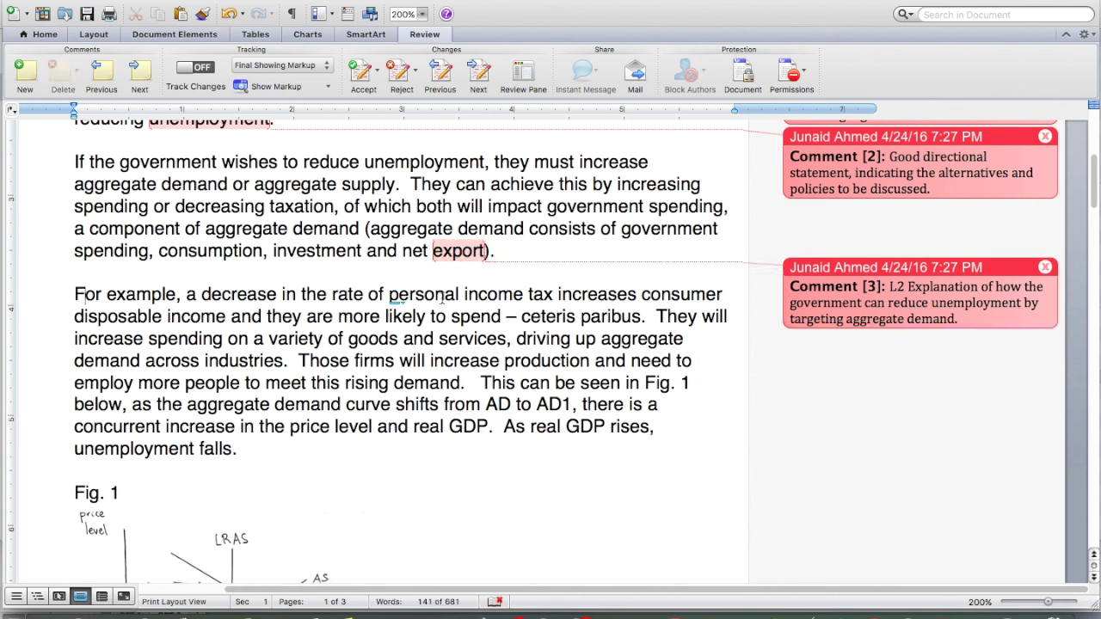
- Add the comment 'L3 analysis begins' on 'industries' in the tax-cut paragraph
left_click(641, 317)
left_click(284, 360)
left_click(25, 72)
type("L3")
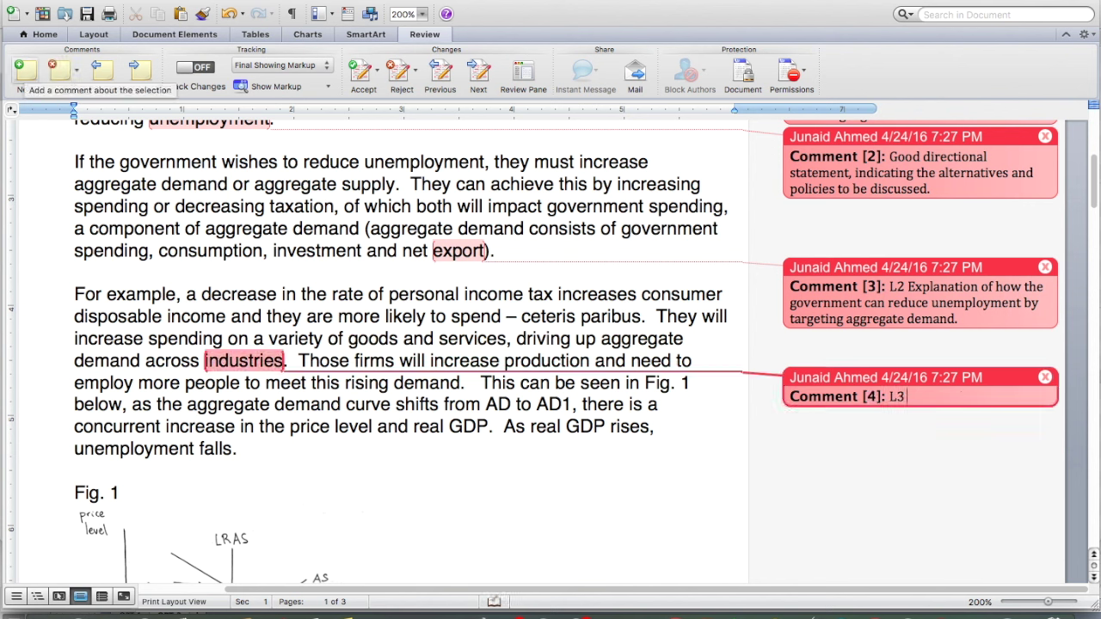
type(" analysis begins")
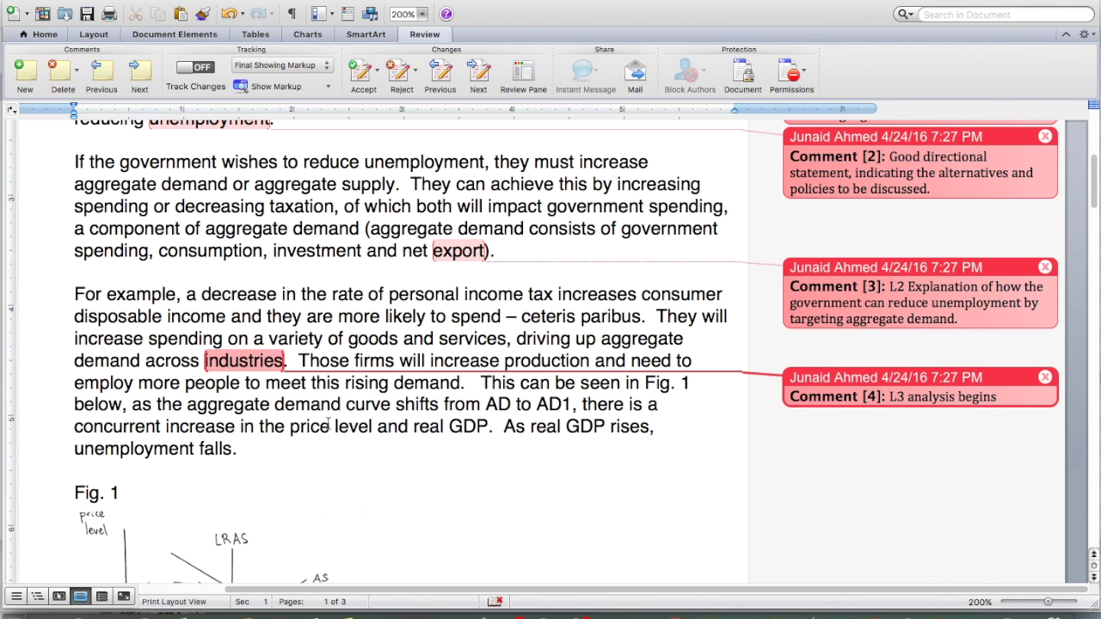
left_click(368, 425)
- Comment on 'falls': L3 analysis of aggregate demand rising from a decrease in personal tax
scroll(368, 425, "down", 5)
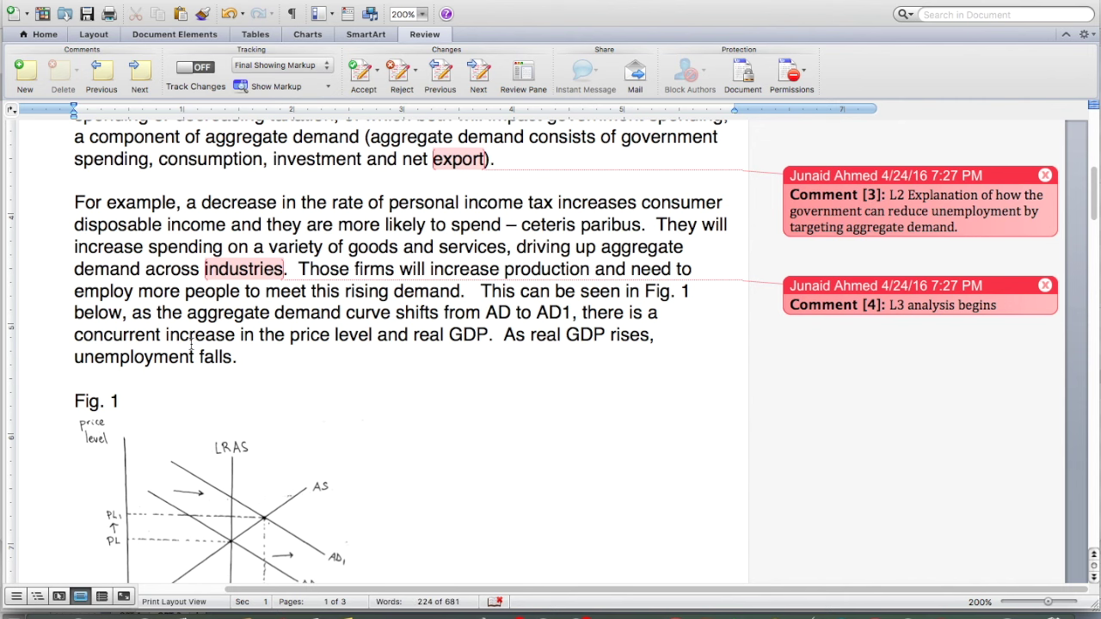
scroll(191, 344, "down", 4)
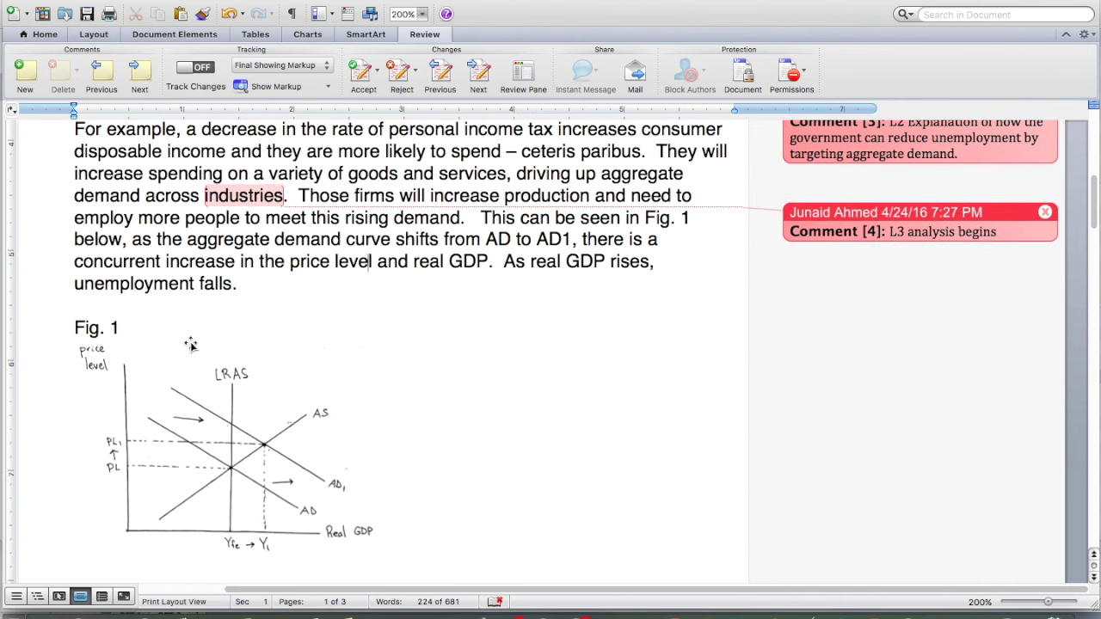
left_click(248, 286)
left_click(40, 85)
type("L3 analysis of an increase in aggregate demand as the result of a decrease in personal income tax with correctly labeled and d")
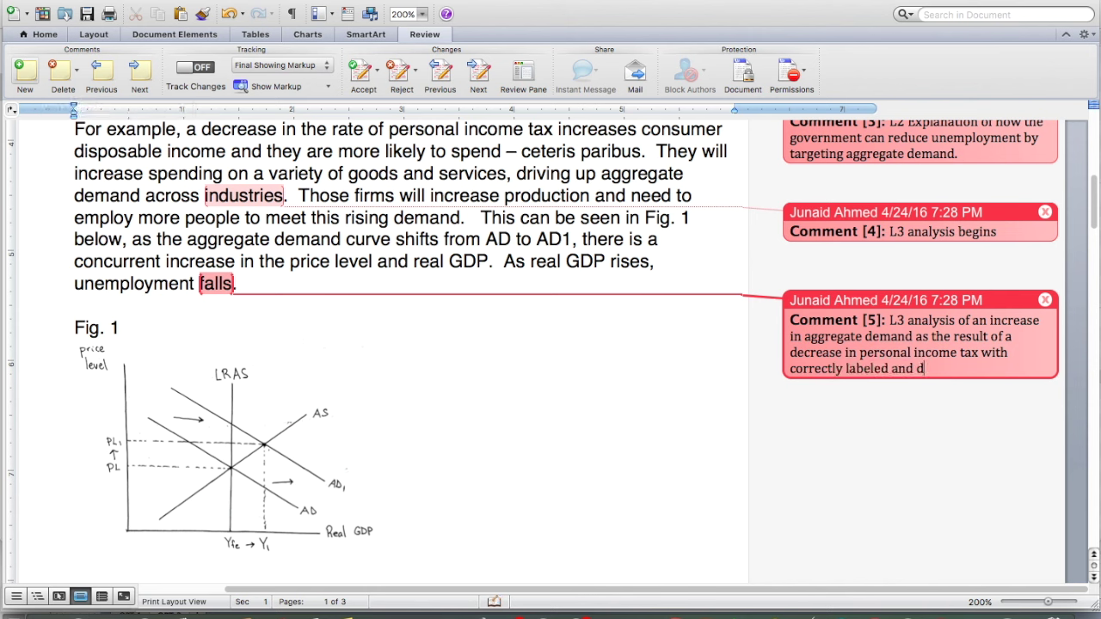
key("BackSpace")
- Finish the comment praising the correctly labelled diagram, changing 'described' to 'explained'
type("described diag")
key("BackSpace")
type("gram.")
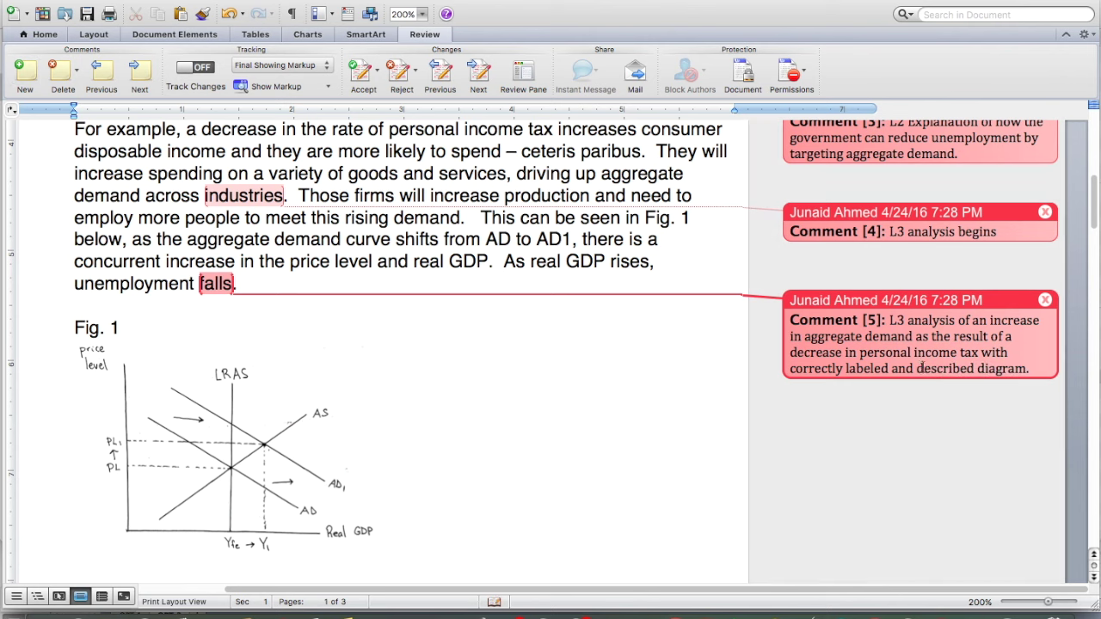
double_click(946, 368)
type("explained")
left_click(288, 391)
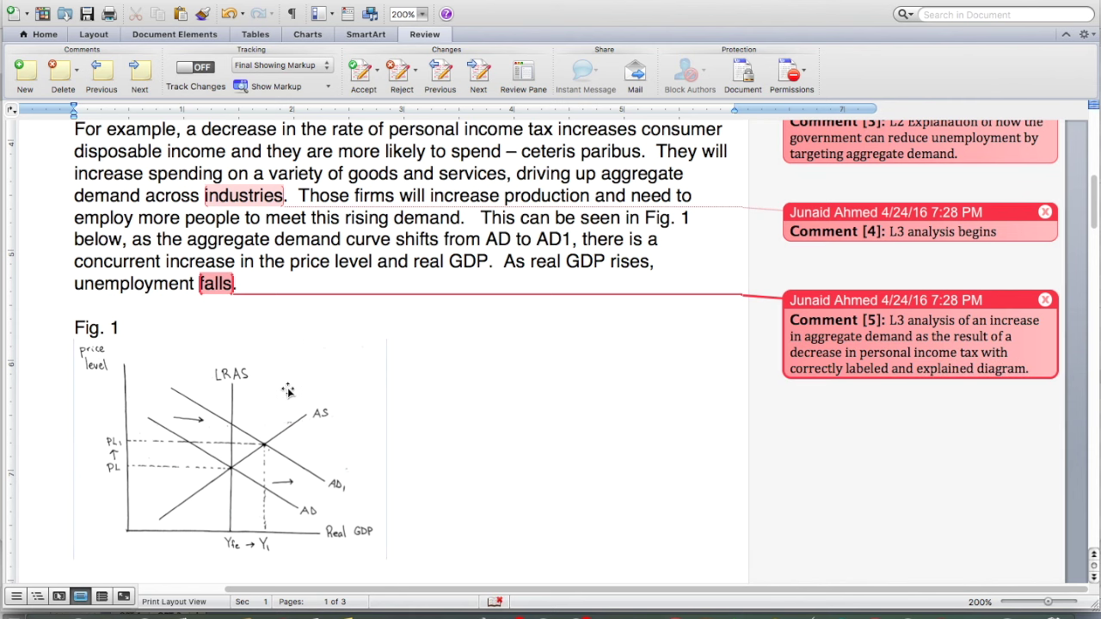
- On page 2, comment 'L1 Definition of monetary policy' on 'economy'
scroll(288, 392, "down", 5)
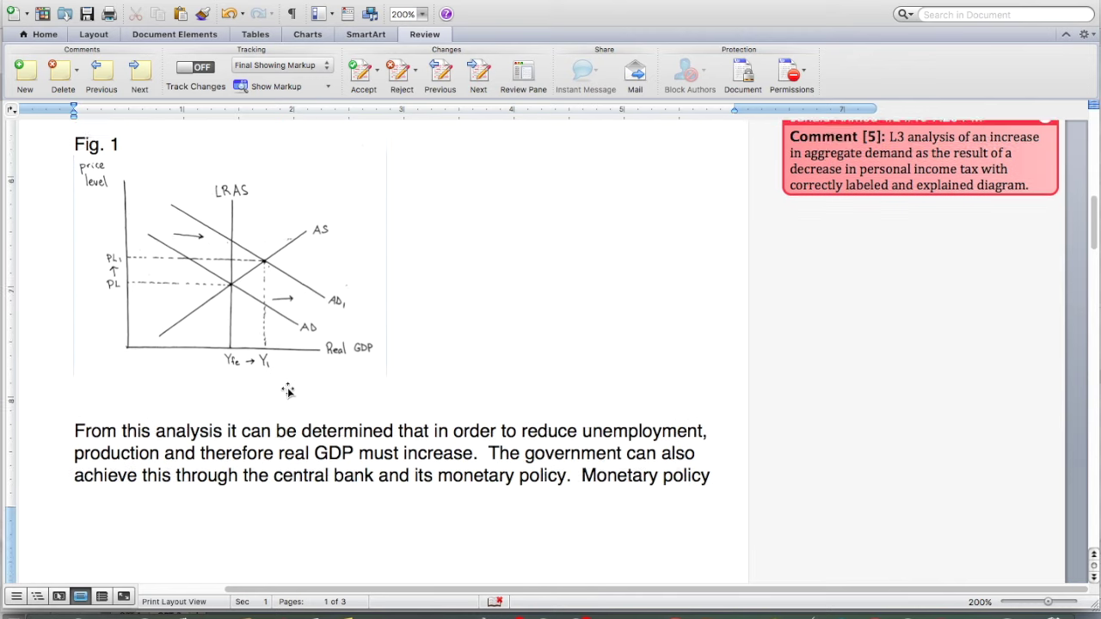
left_click(137, 302)
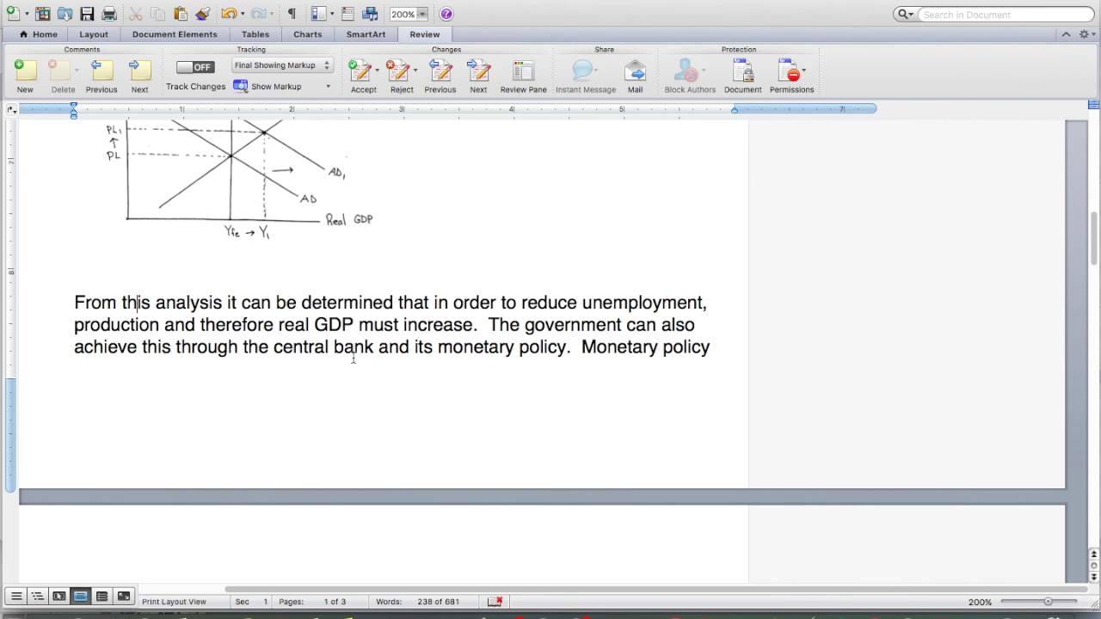
scroll(542, 353, "down", 5)
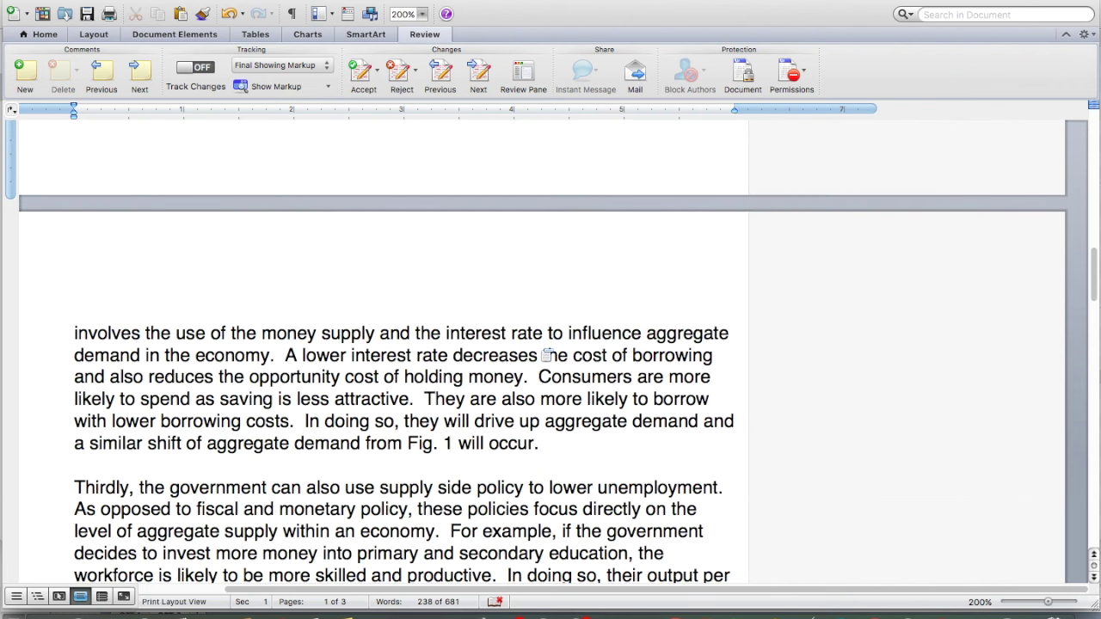
left_click(271, 354)
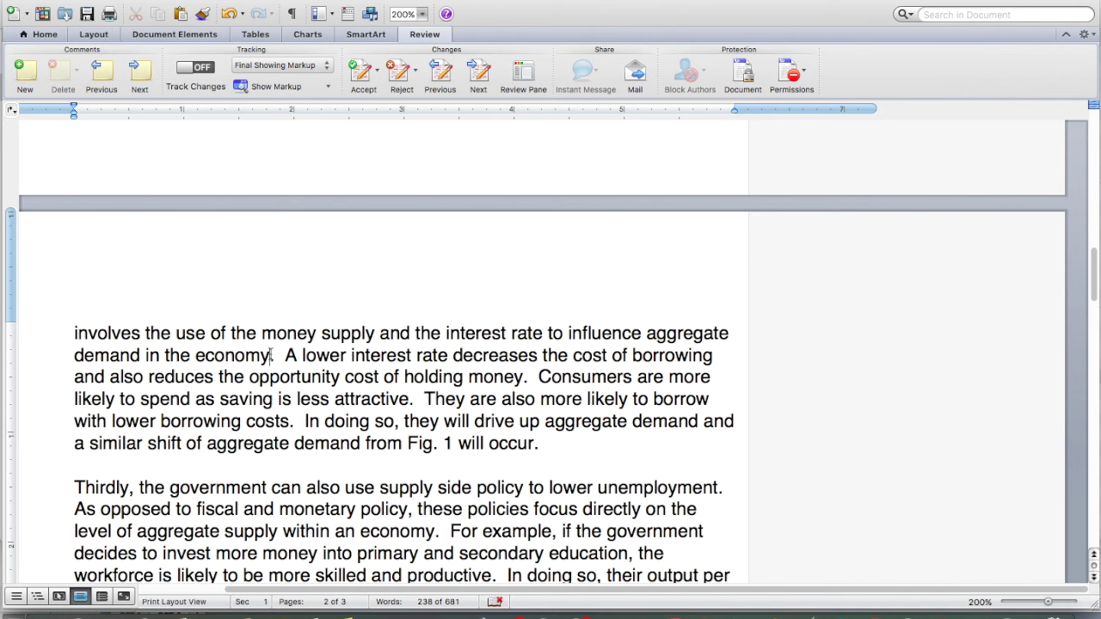
left_click(34, 81)
type("L1 Def")
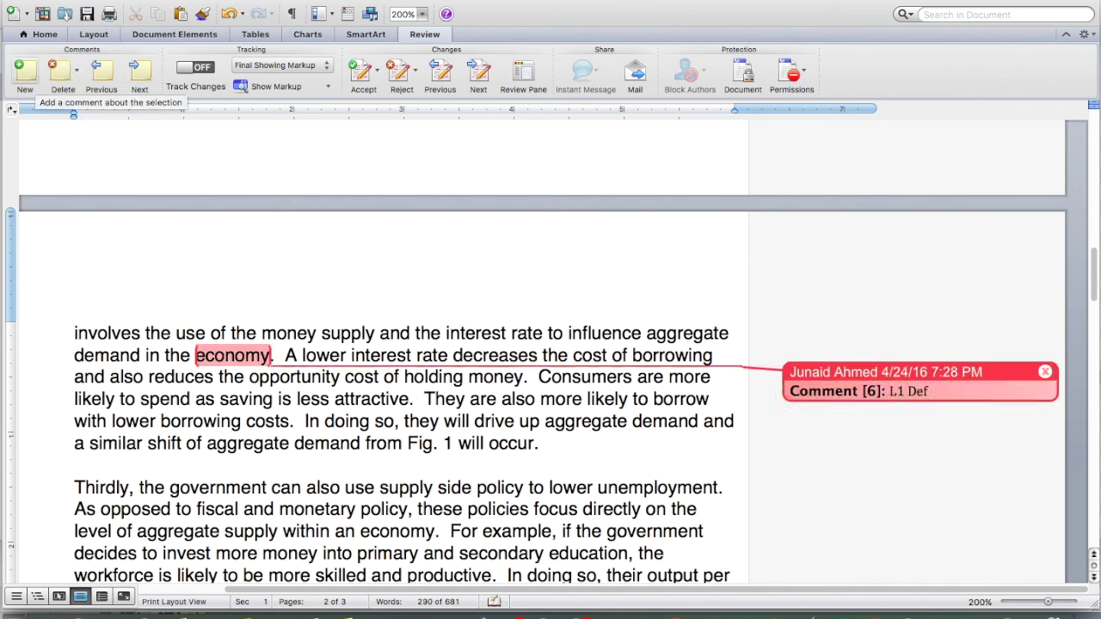
type("initon")
key("BackSpace")
key("BackSpace")
key("BackSpace")
type("tion of")
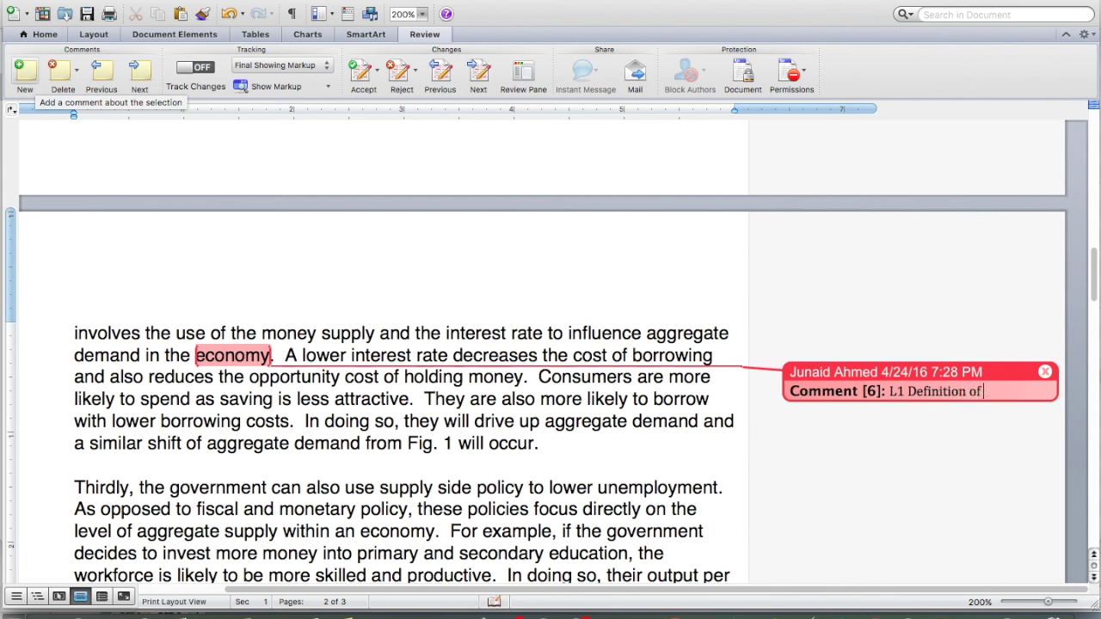
type(" monetary policy")
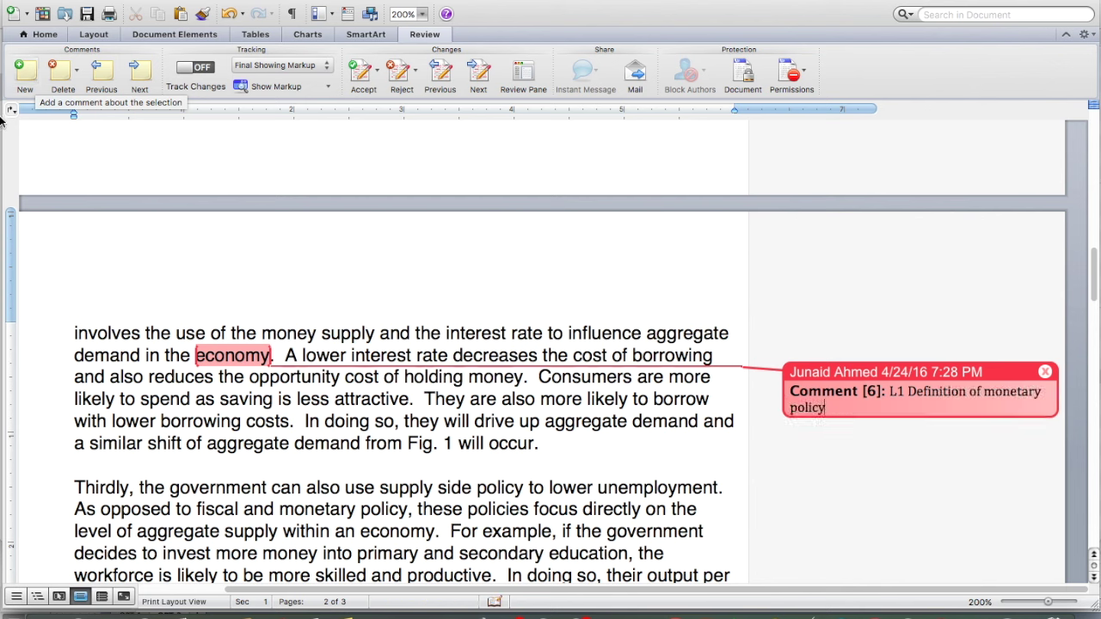
scroll(260, 269, "down", 3)
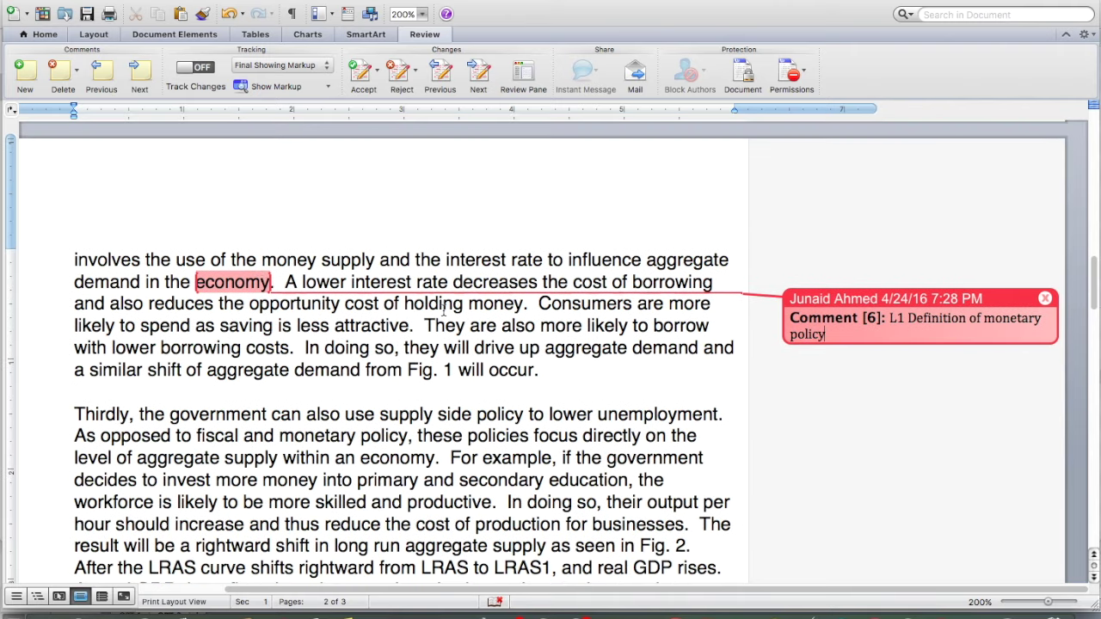
- Comment on 'money': 'L2 Explanation of the method by which monetary policy is effective.'
double_click(495, 304)
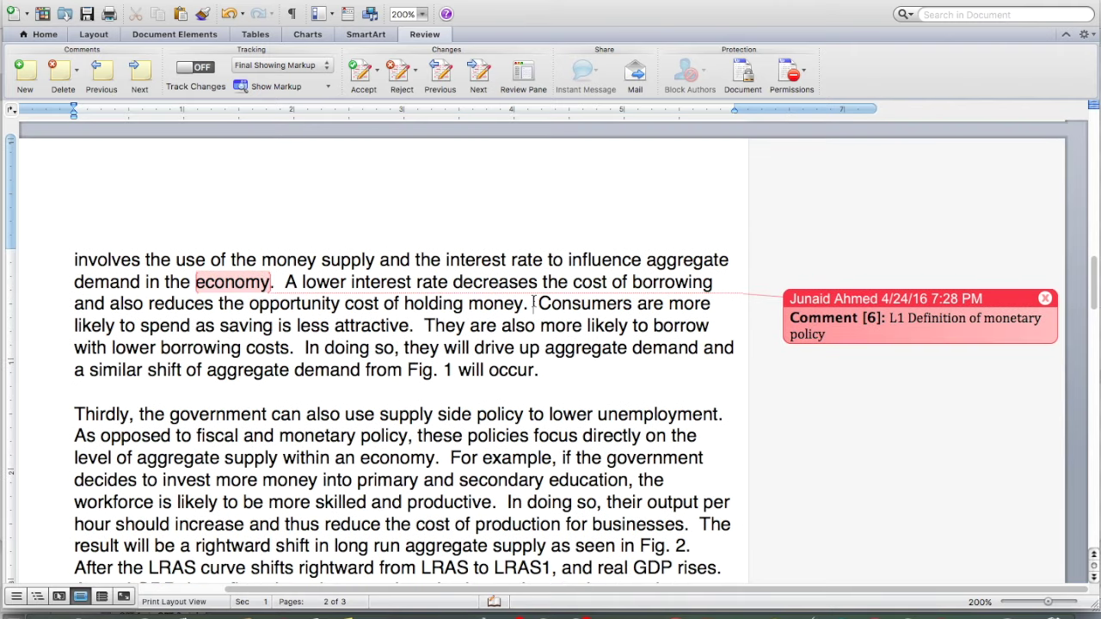
left_click(26, 73)
type("L2")
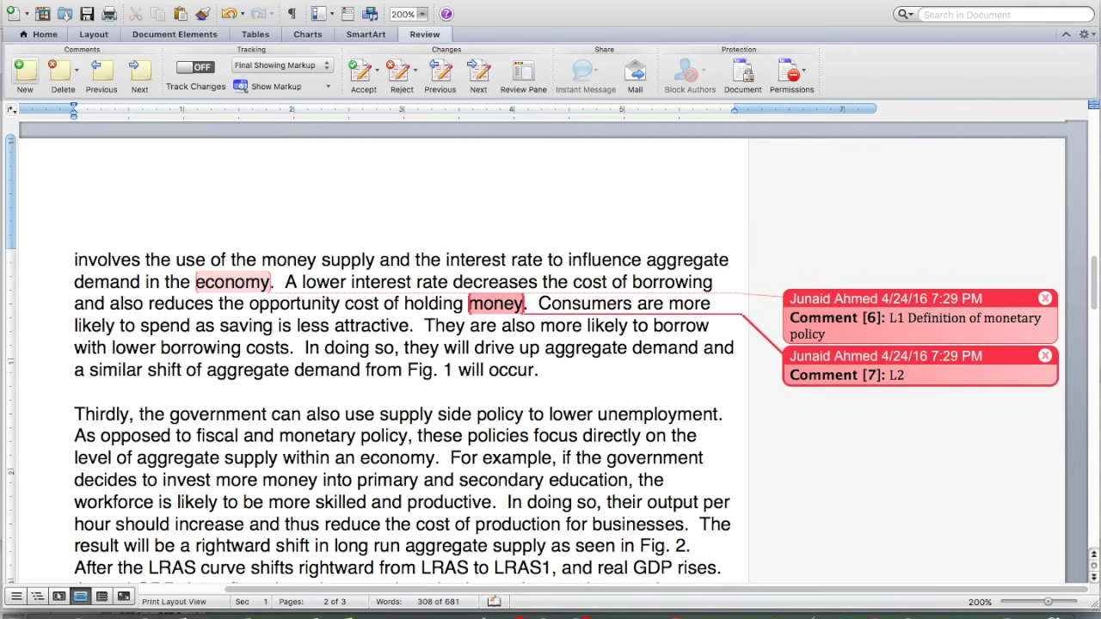
type(" Explanation of the method o")
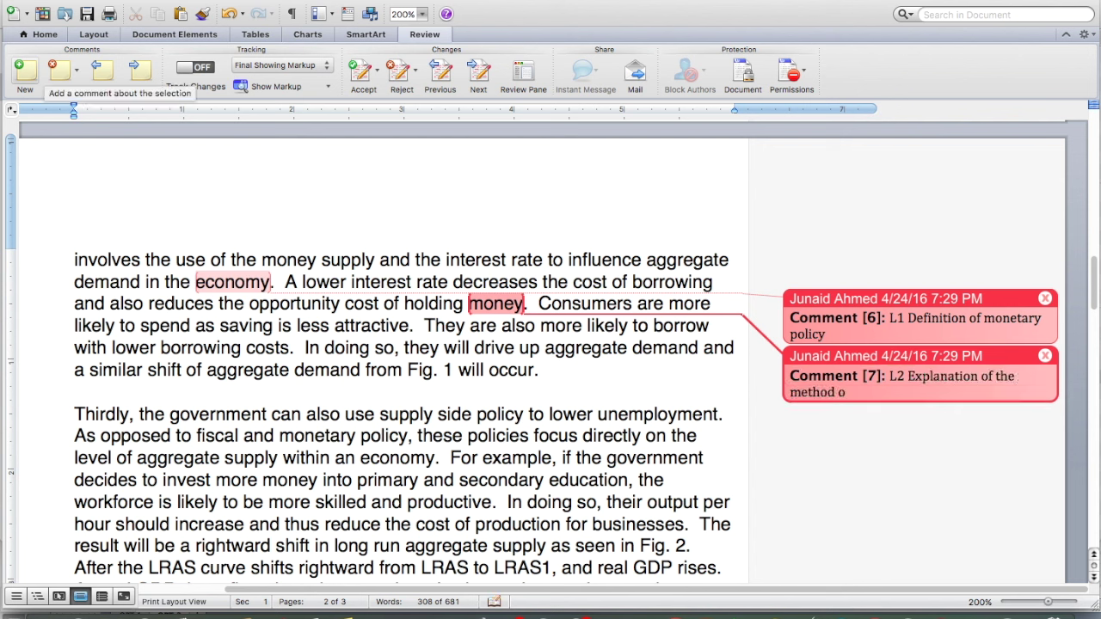
key("BackSpace")
type("by which monetary policy is effective.")
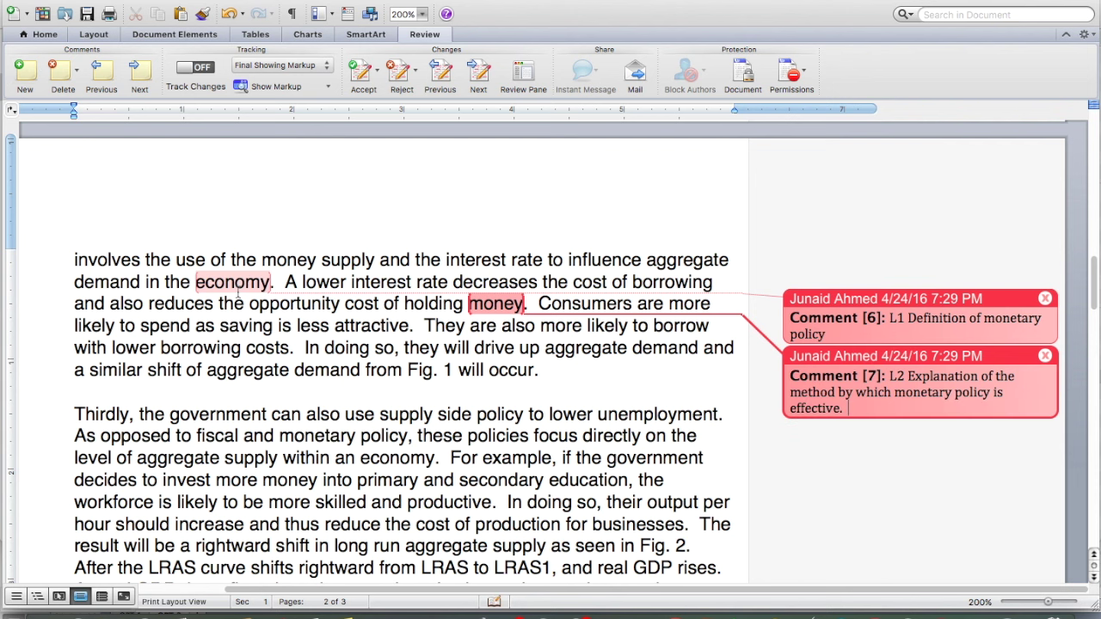
left_click(251, 319)
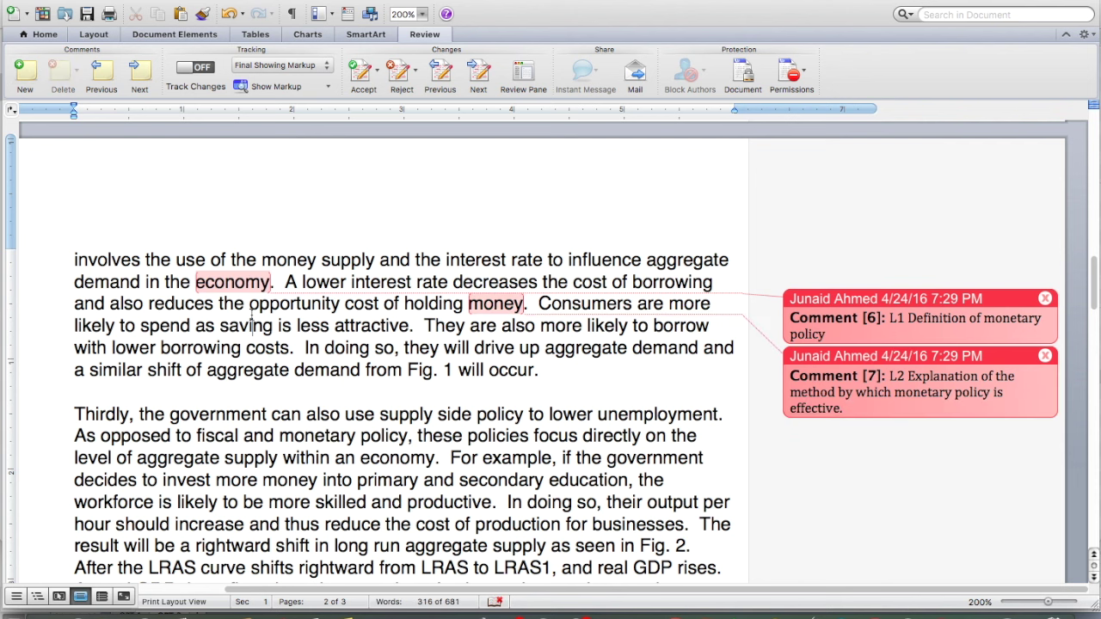
- Comment on 'occur': L3 analysis of how an interest-rate cut increases aggregate demand
scroll(252, 325, "down", 3)
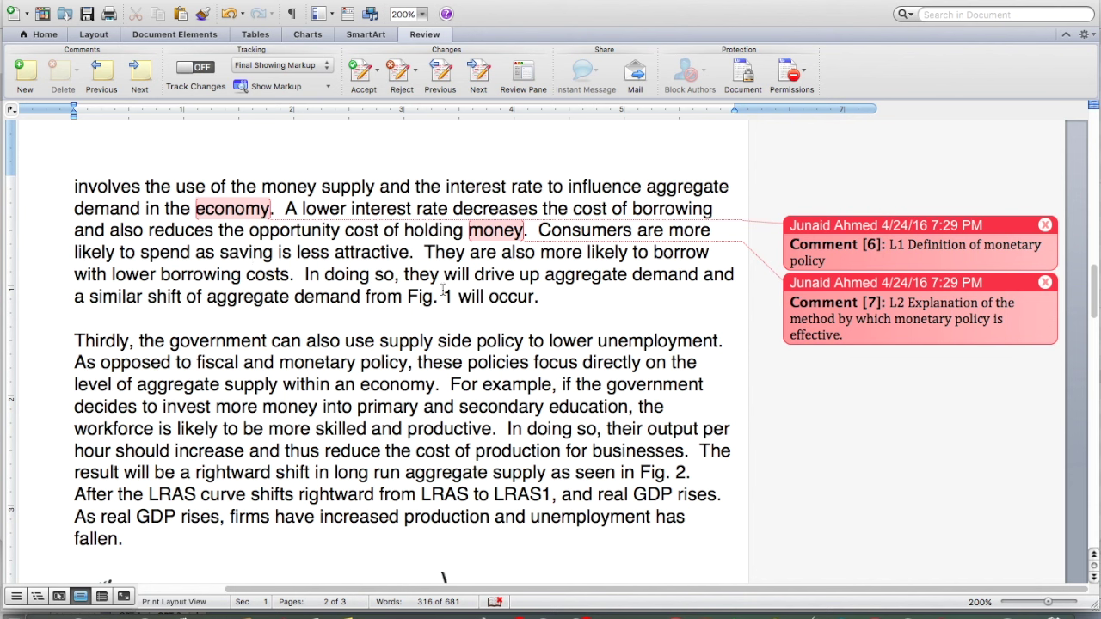
left_click(533, 296)
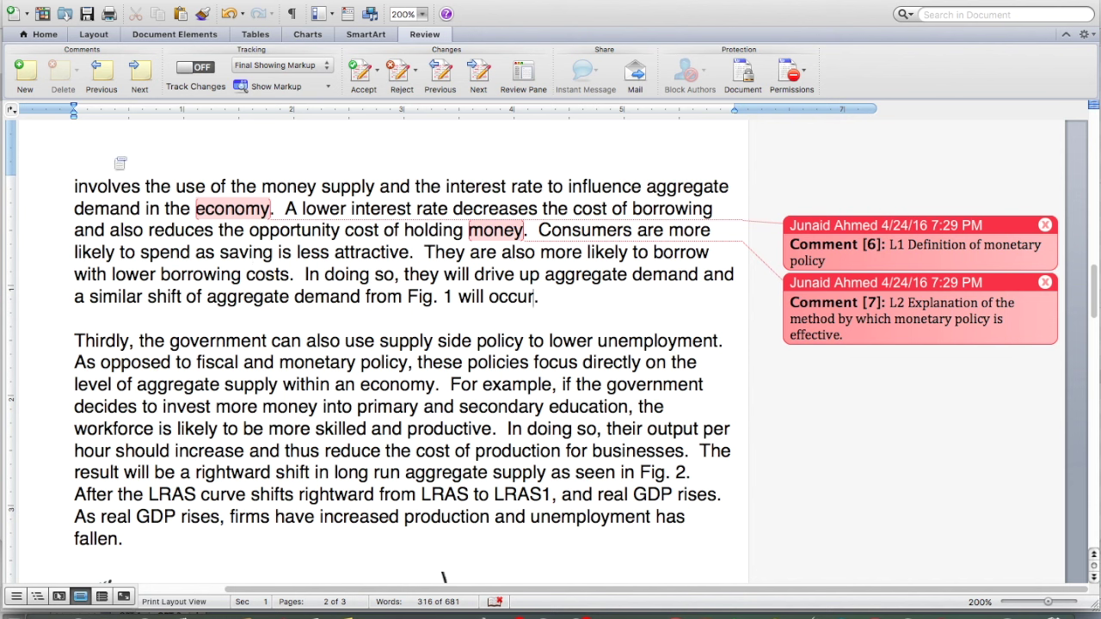
left_click(26, 76)
type("L3 analysis of how a reduction in the intere")
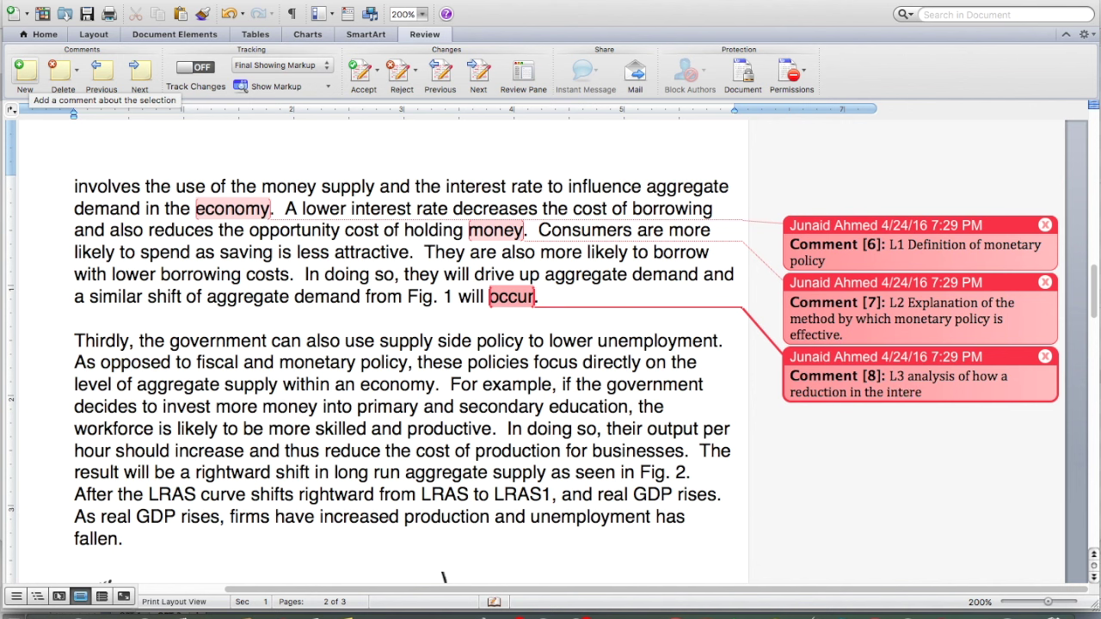
type("st rate increases aggre")
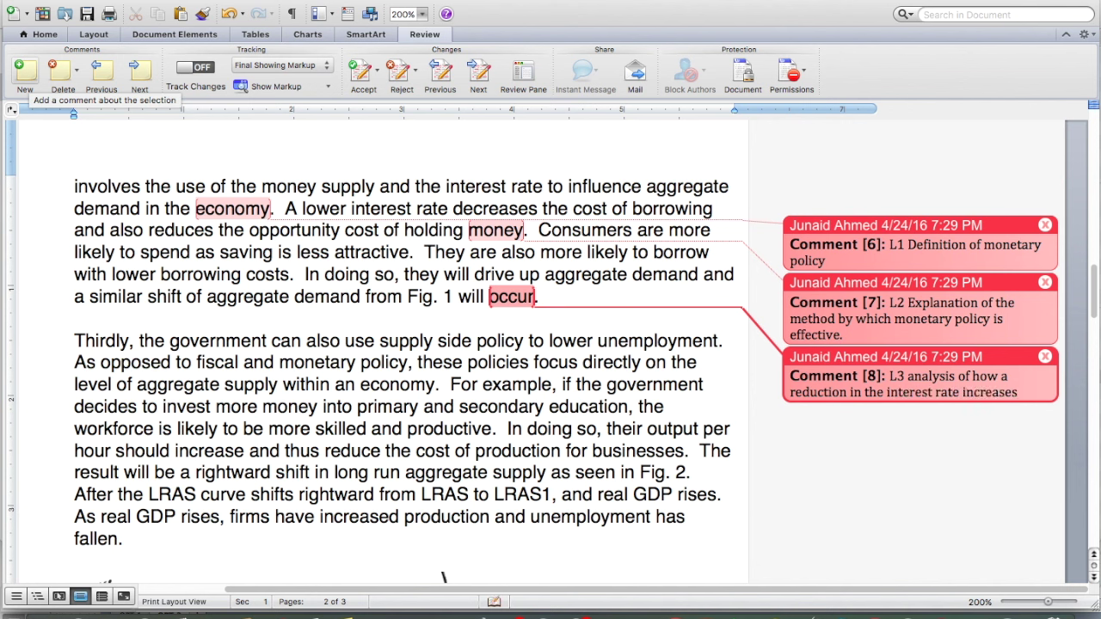
type("gate demand with su")
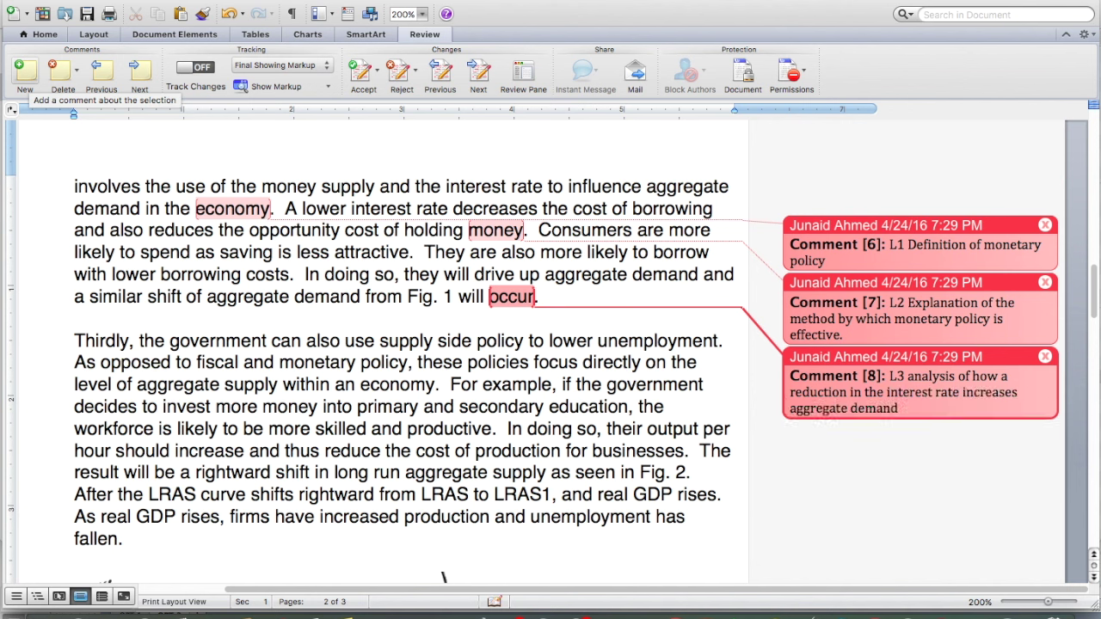